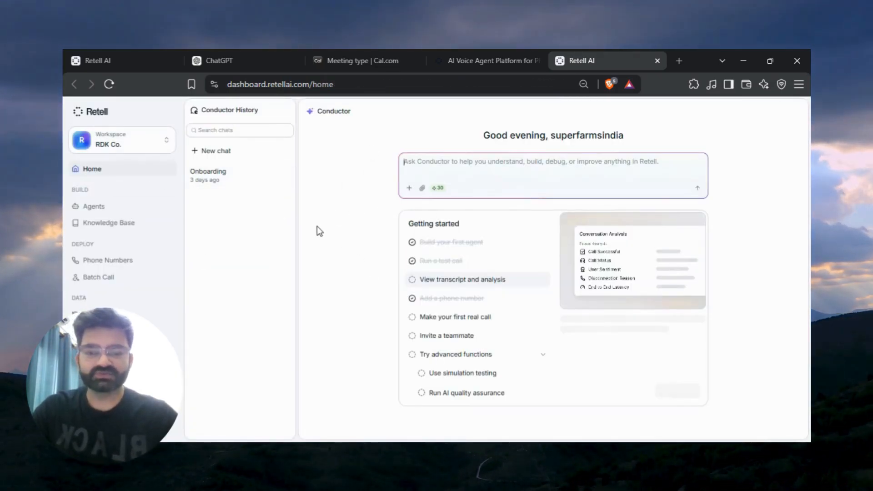
Create a new single-prompt voice agent built from scratch in the Agents section.
{"action": "left_click", "coordinate": [84, 207]}
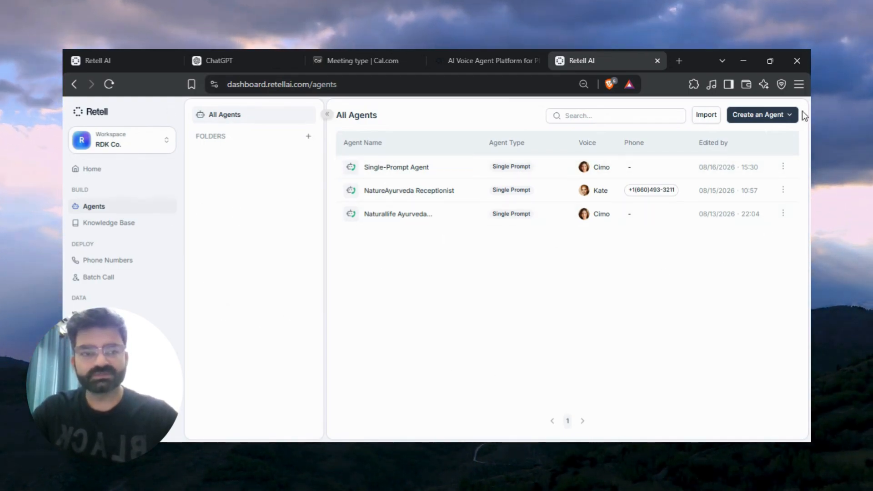
{"action": "left_click", "coordinate": [783, 115]}
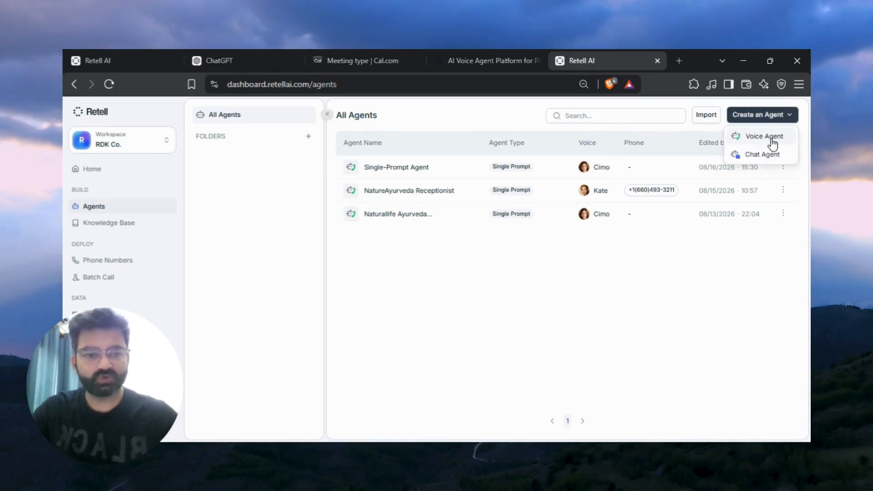
{"action": "left_click", "coordinate": [771, 139]}
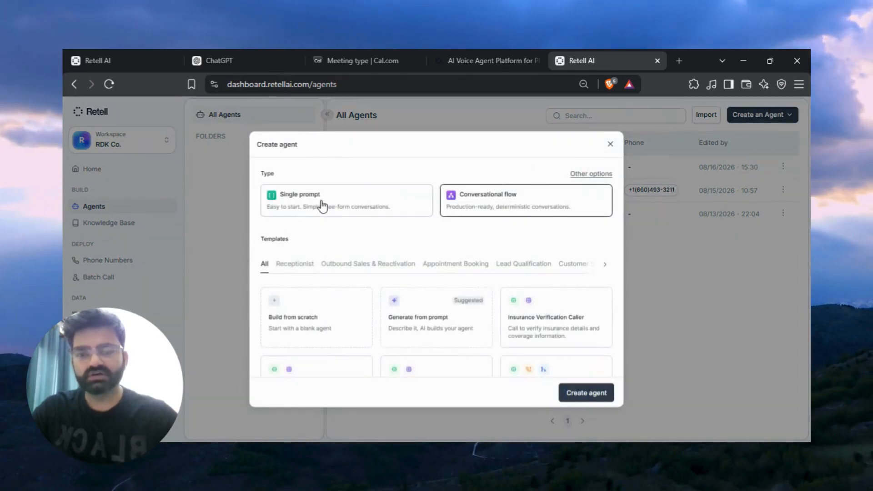
{"action": "left_click", "coordinate": [325, 202]}
{"action": "left_click", "coordinate": [315, 325]}
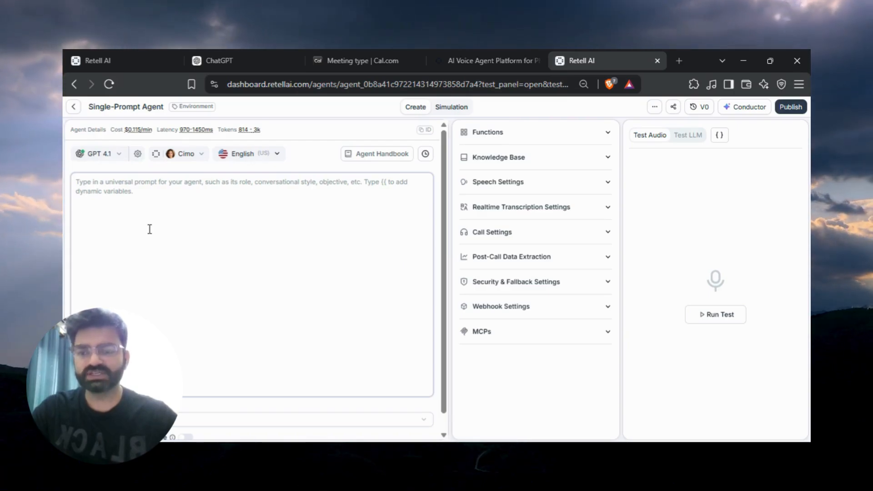
Switch to ChatGPT and start a prompt about an AI receptionist for a local dental clinic that connects to calendars, transfers calls and answers FAQs.
{"action": "left_click", "coordinate": [270, 55]}
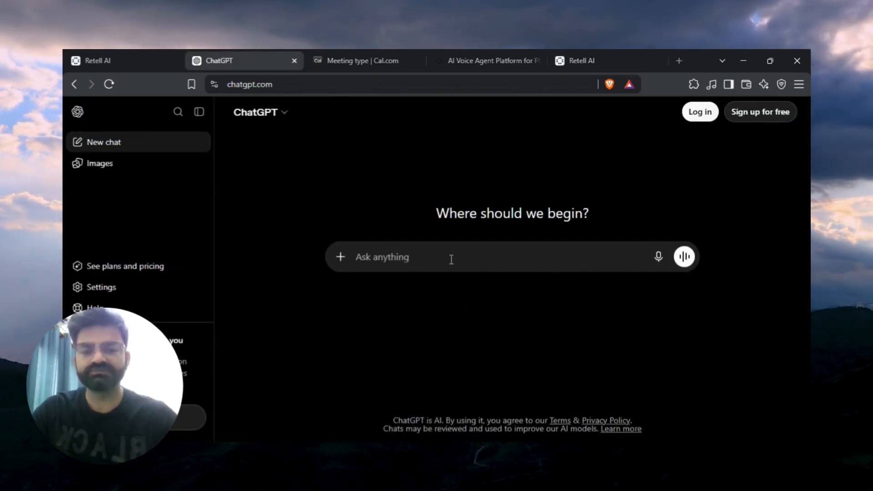
{"action": "type", "text": "HEi"}
{"action": "type", "text": " I w"}
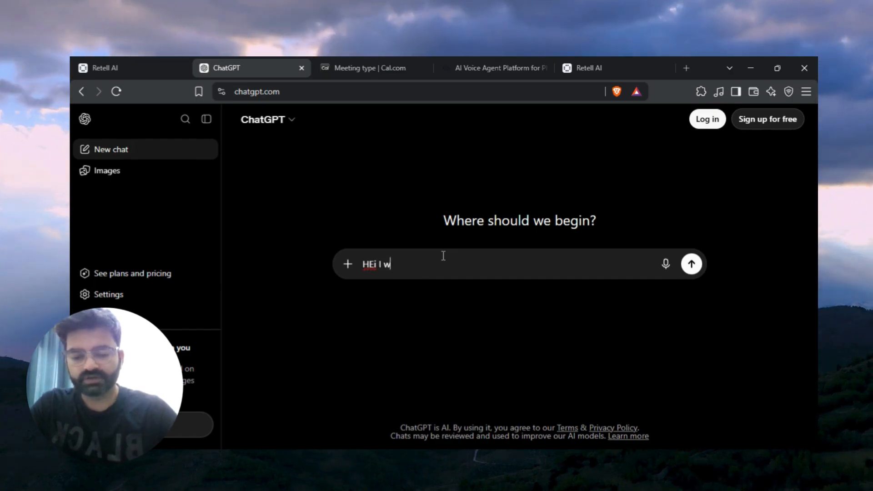
{"action": "type", "text": "ll be creating "}
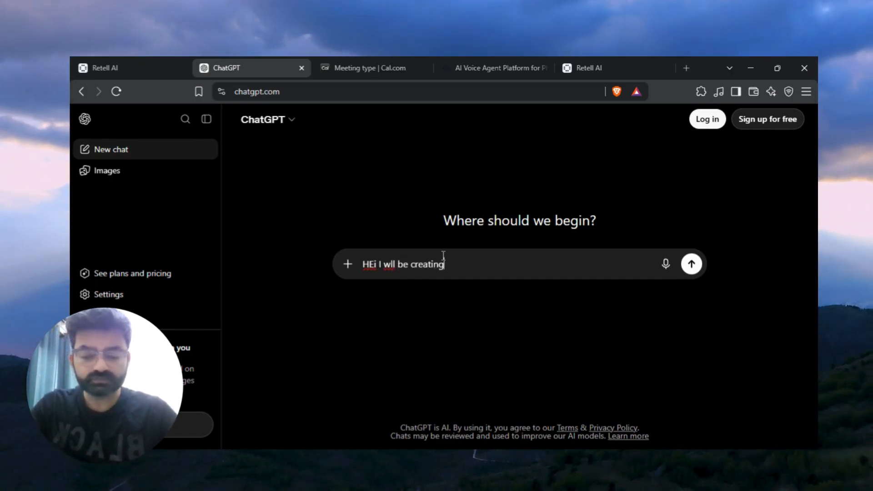
{"action": "type", "text": "an "}
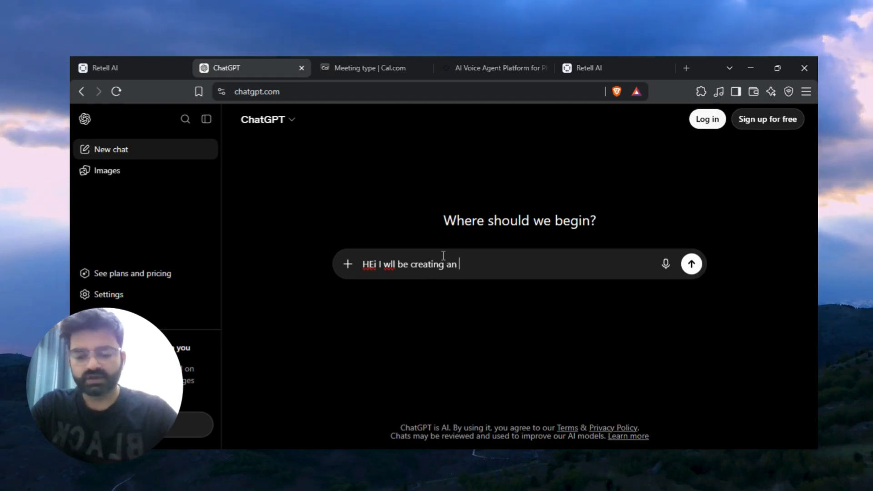
{"action": "type", "text": "ai recept"}
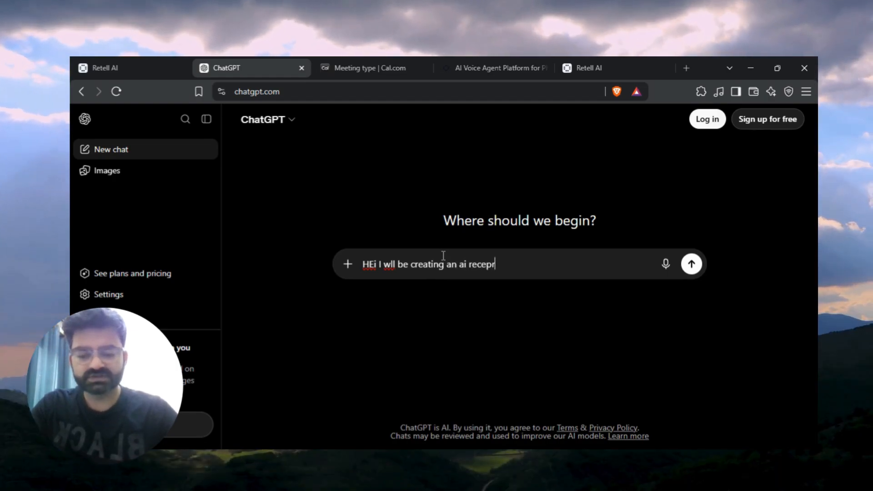
{"action": "type", "text": "ionist"}
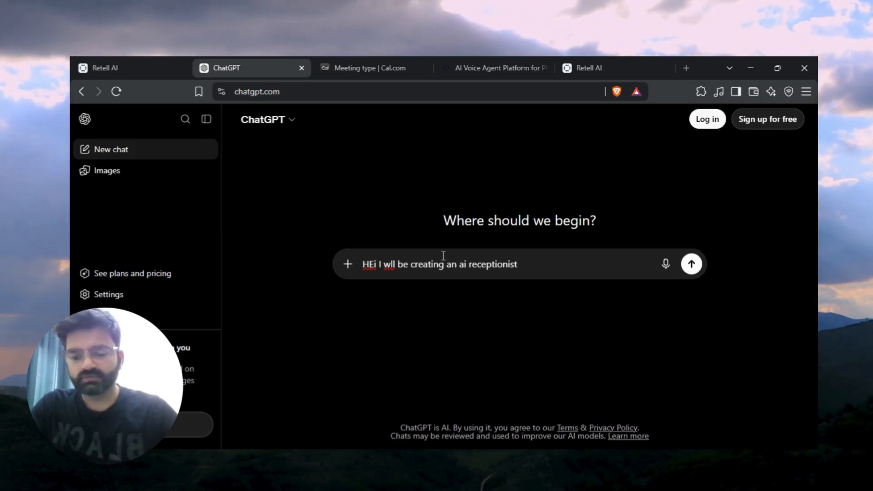
{"action": "type", "text": " for  alocal dental clinic"}
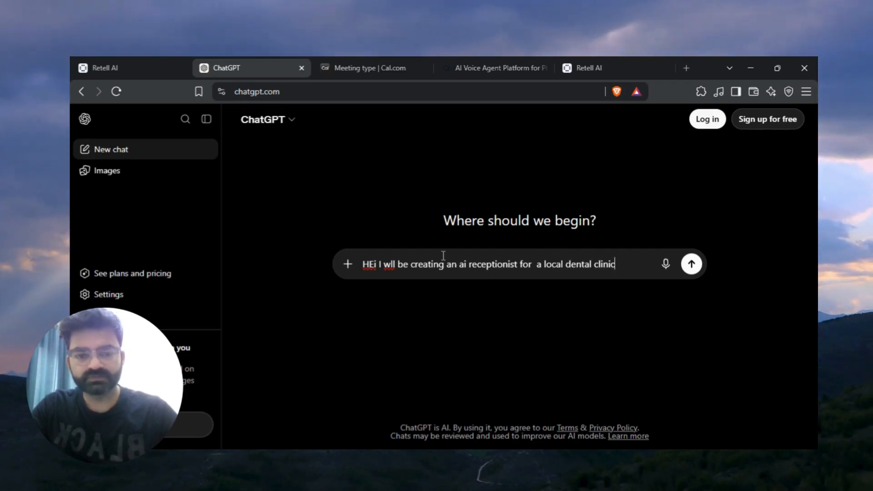
{"action": "type", "text": ". I n"}
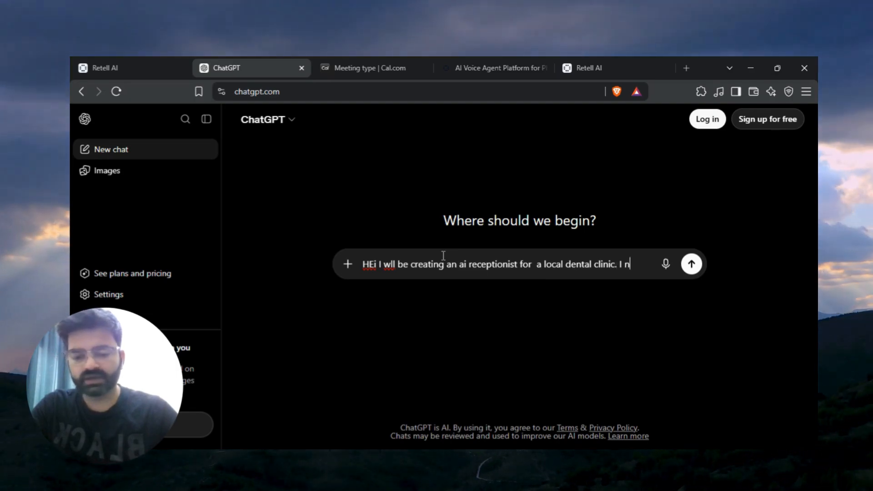
{"action": "type", "text": "eed it to be"}
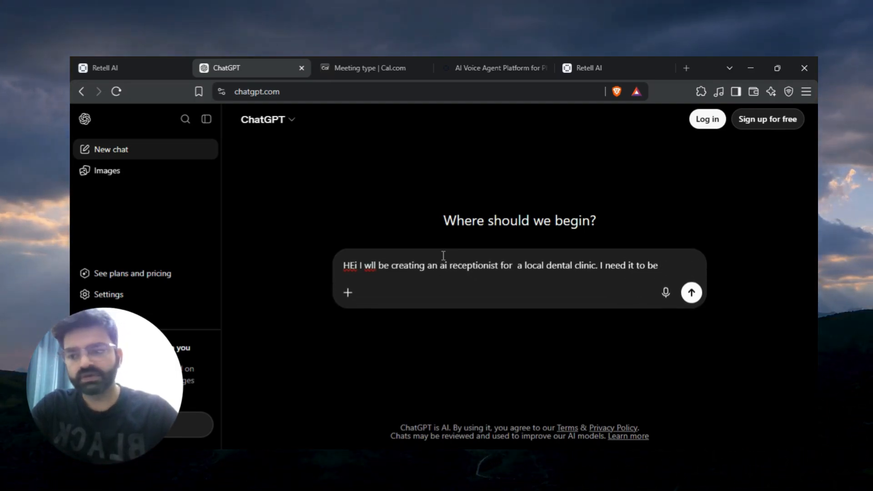
{"action": "type", "text": " able o tcon"}
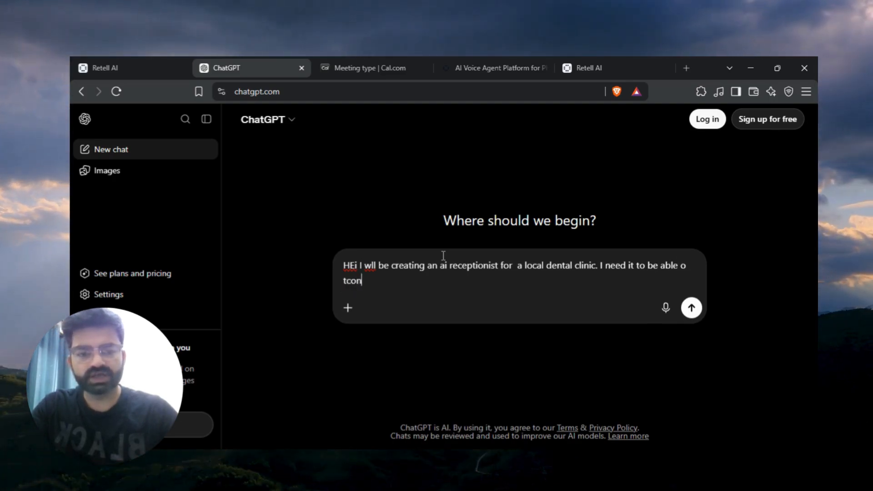
{"action": "key", "text": "ctrl+BackSpace"}
{"action": "key", "text": "BackSpace"}
{"action": "type", "text": "to c"}
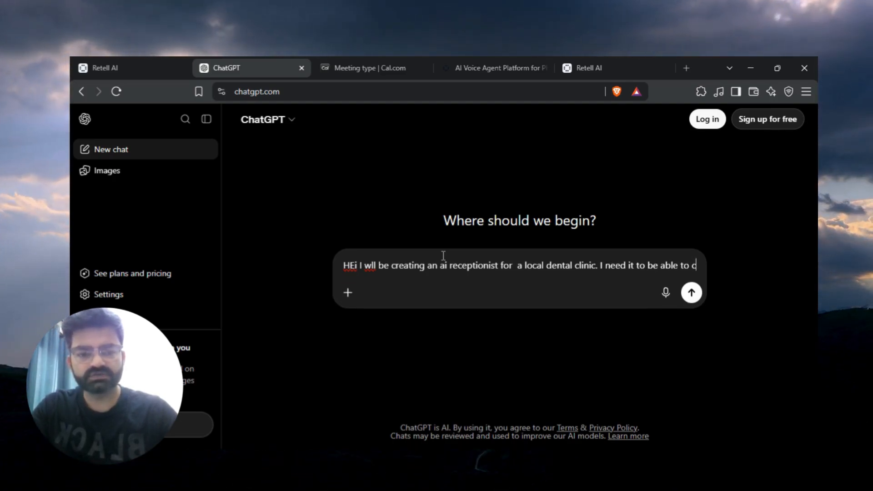
{"action": "type", "text": "onnect to calendar using tool fucn"}
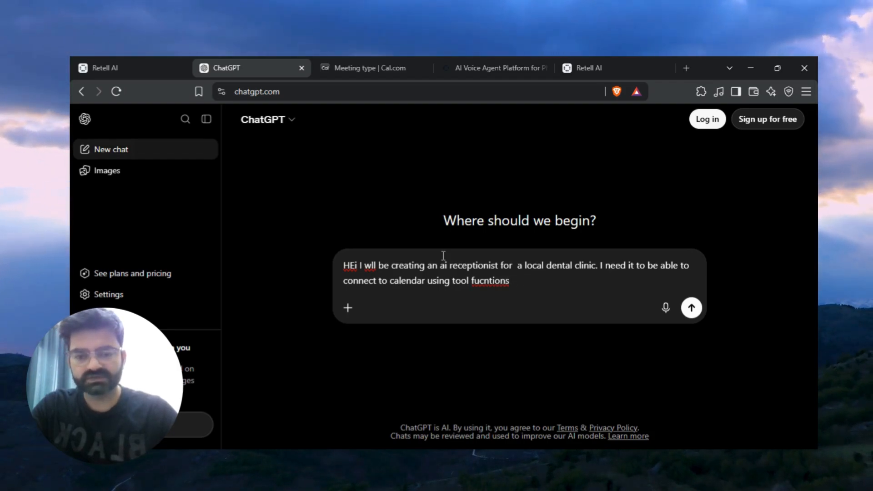
{"action": "type", "text": "tions as well as"}
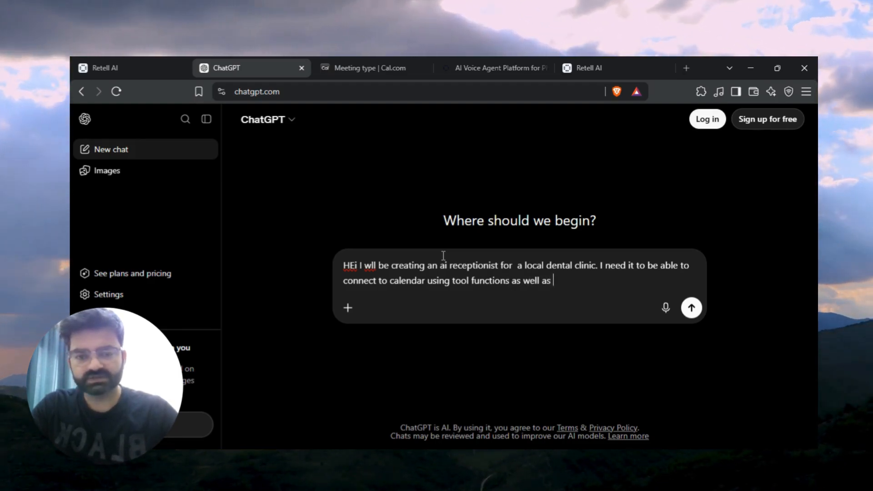
{"action": "type", "text": " transfer calls and answer FAQs."}
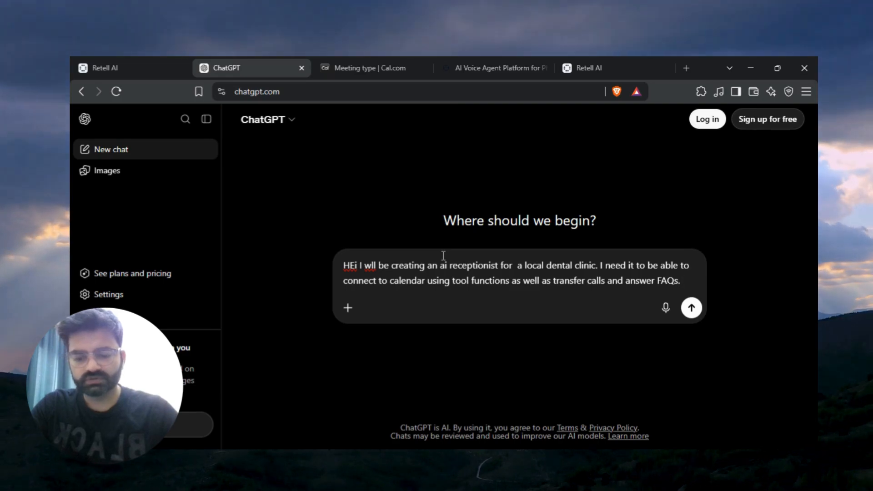
Finish and send the prompt, asking for a receptionist that sounds and behaves like a front-desk worker, as natural and effective as possible.
{"action": "type", "text": "C"}
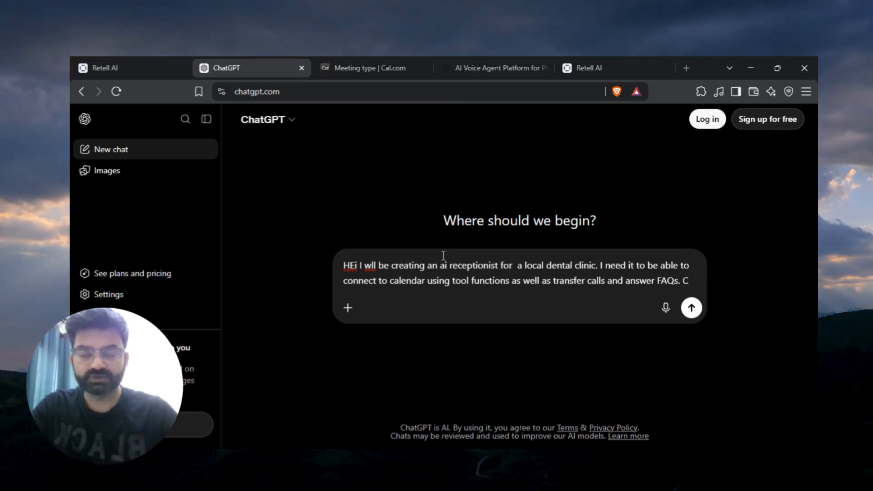
{"action": "type", "text": "reate this "}
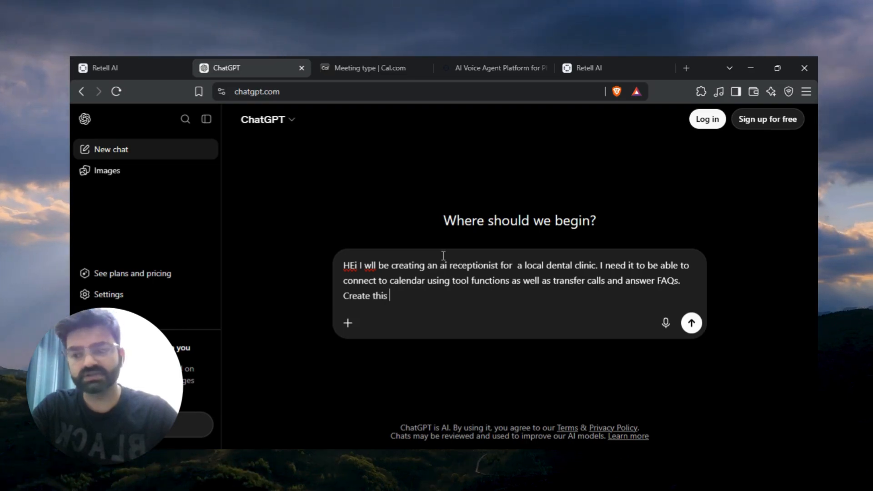
{"action": "type", "text": "AI recption"}
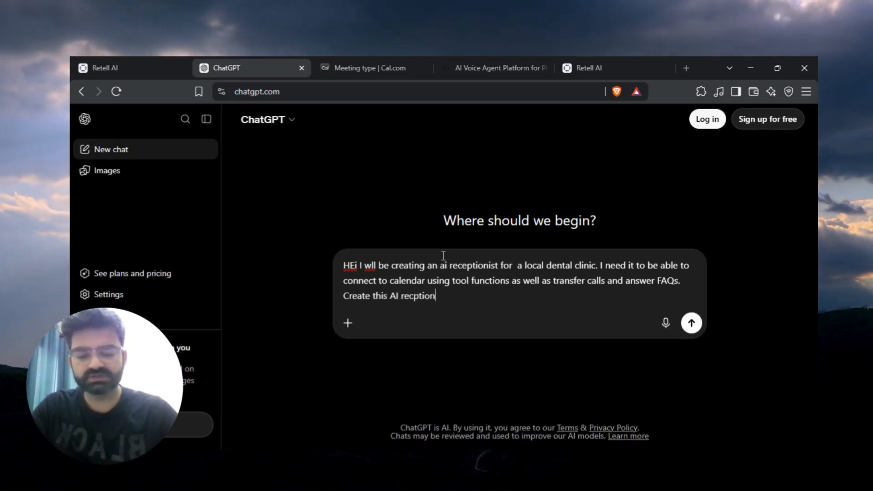
{"action": "type", "text": "ist"}
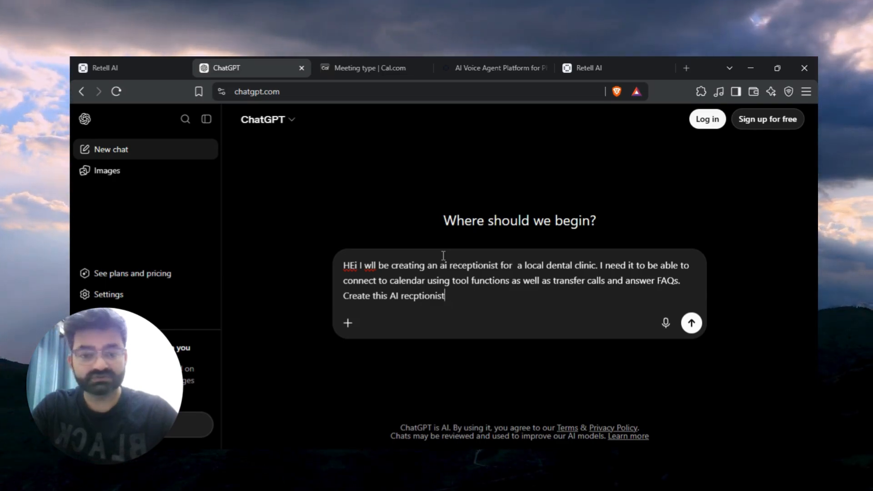
{"action": "type", "text": "tha"}
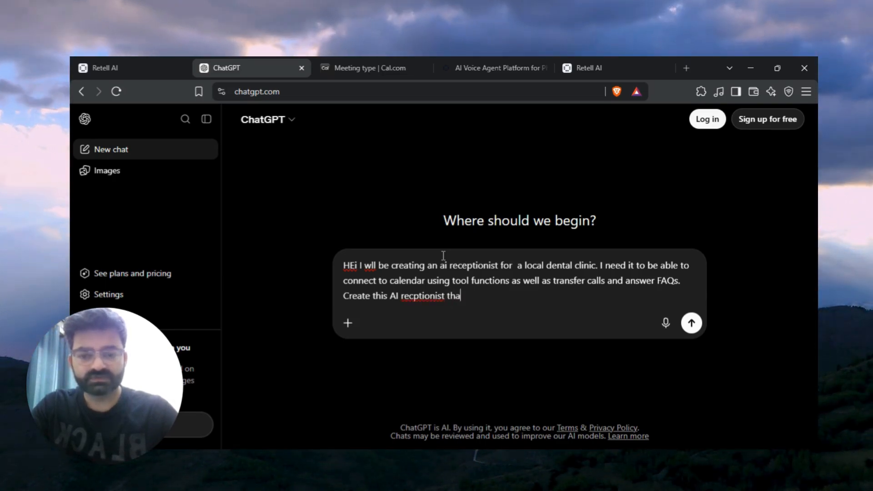
{"action": "type", "text": "t sounds "}
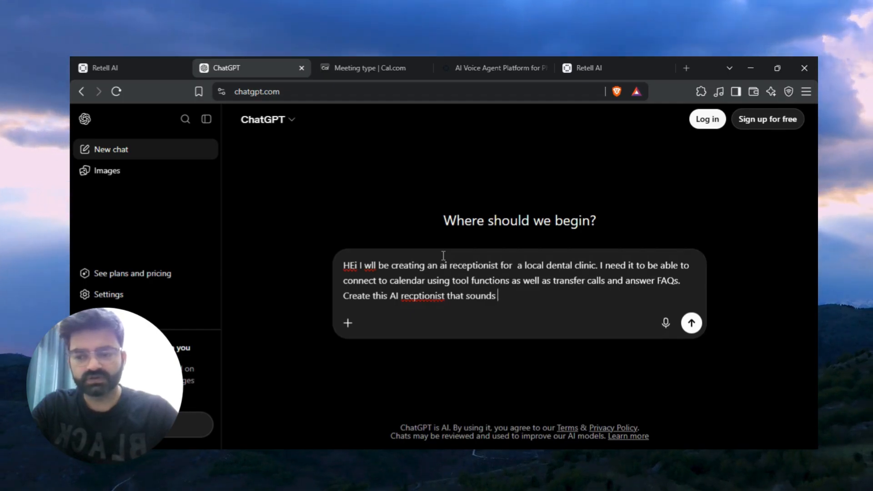
{"action": "type", "text": "and behaves like a fontdesk wo"}
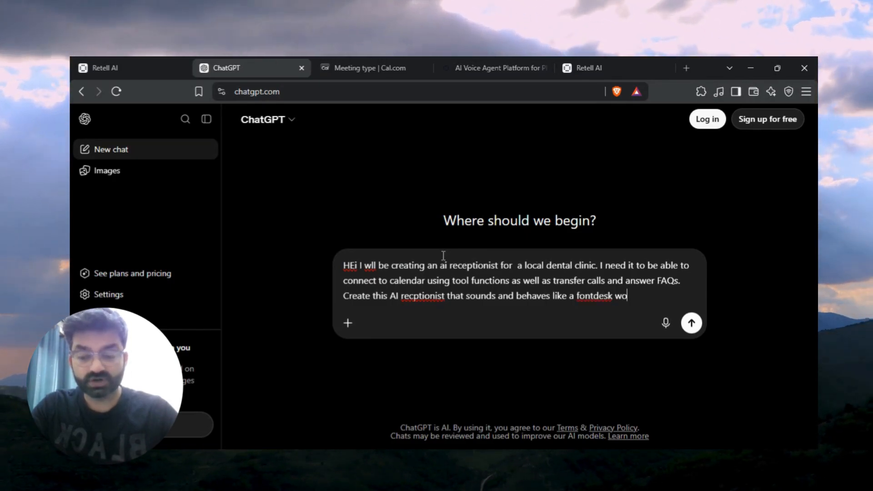
{"action": "type", "text": "rker"}
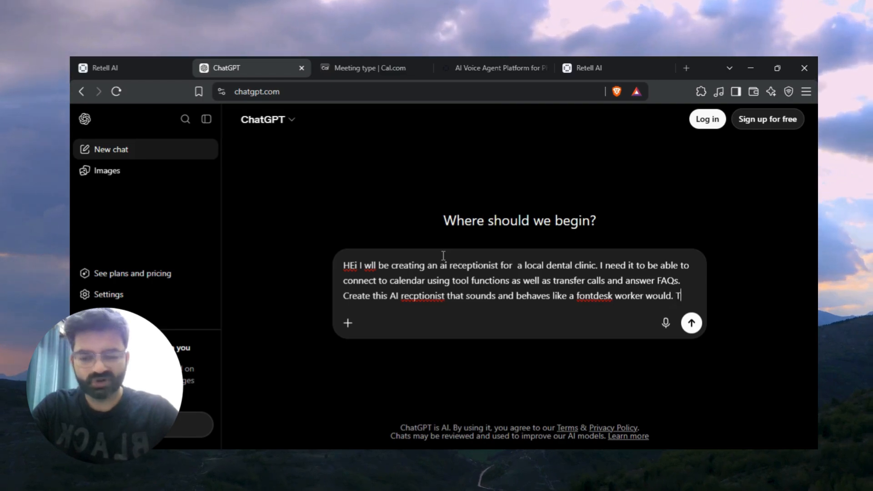
{"action": "type", "text": "would. The goal is to m"}
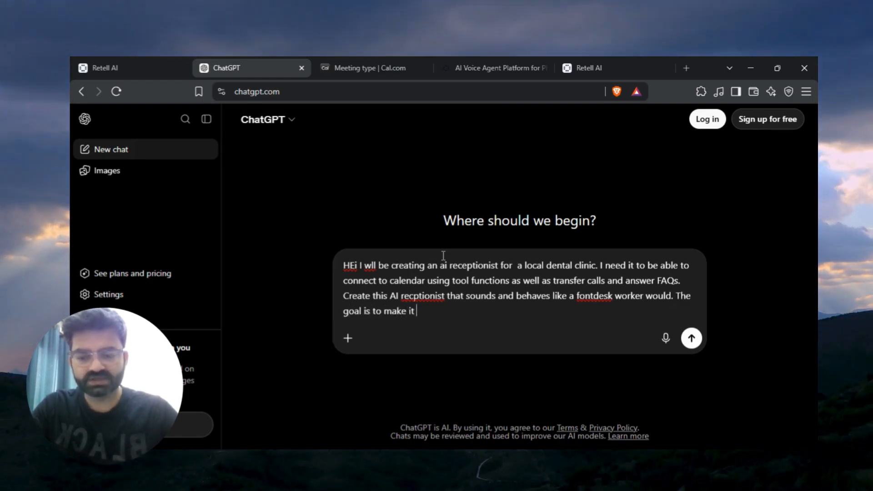
{"action": "type", "text": "ake it as natu"}
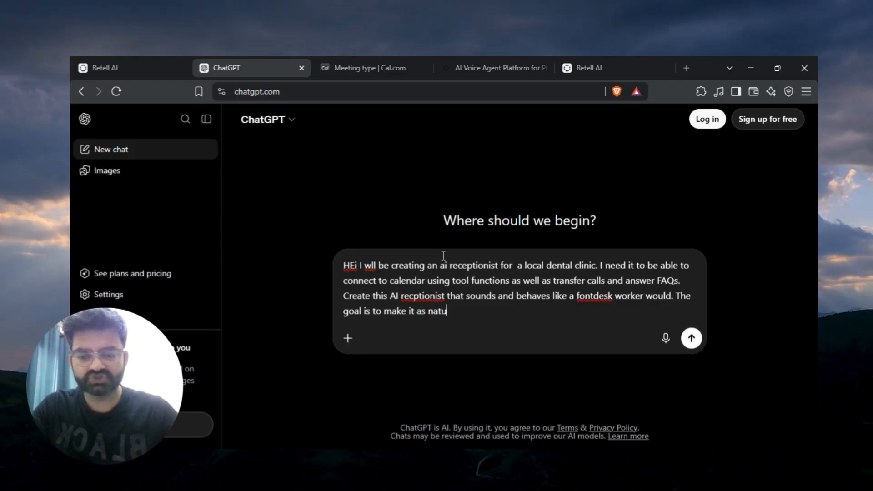
{"action": "type", "text": "ral a"}
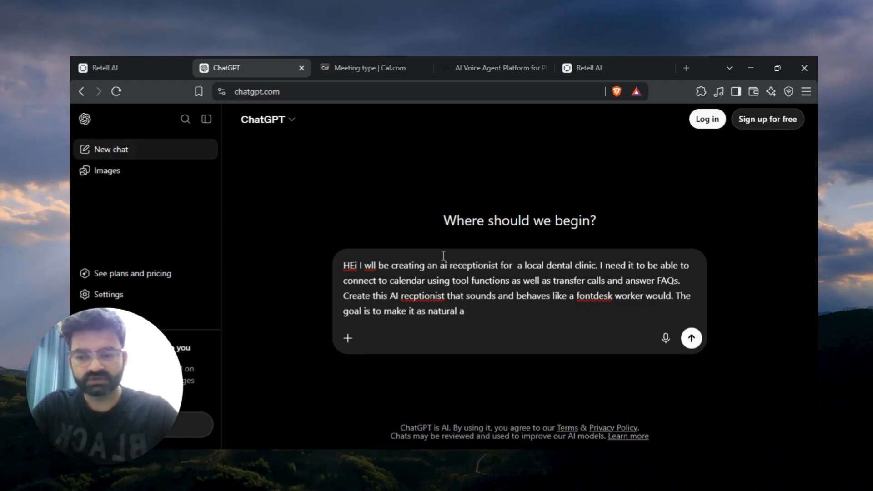
{"action": "type", "text": "nd e"}
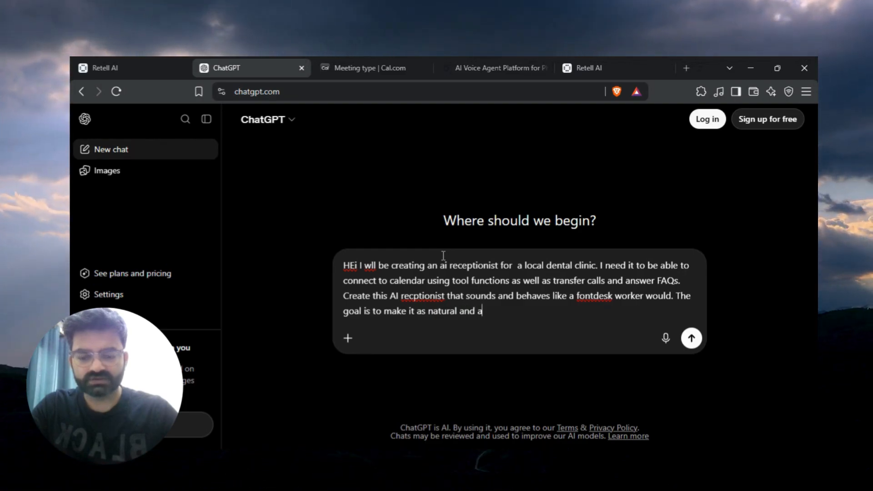
{"action": "type", "text": "ffective "}
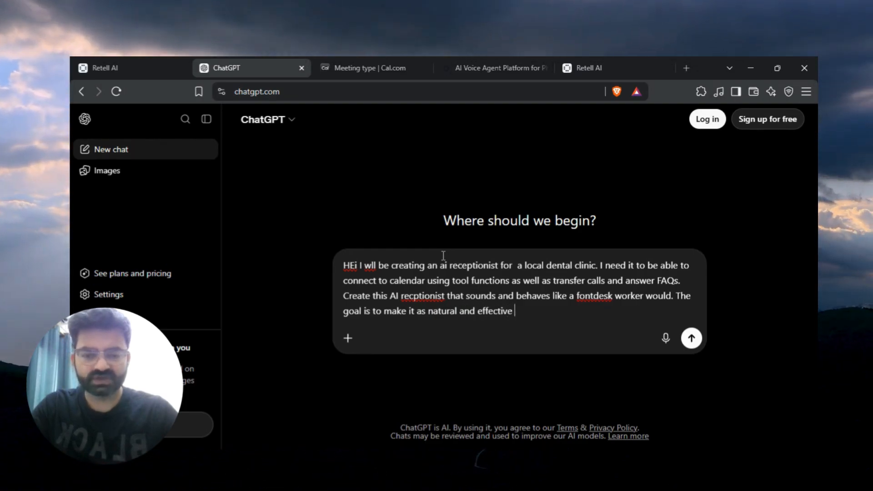
{"action": "type", "text": "as possib"}
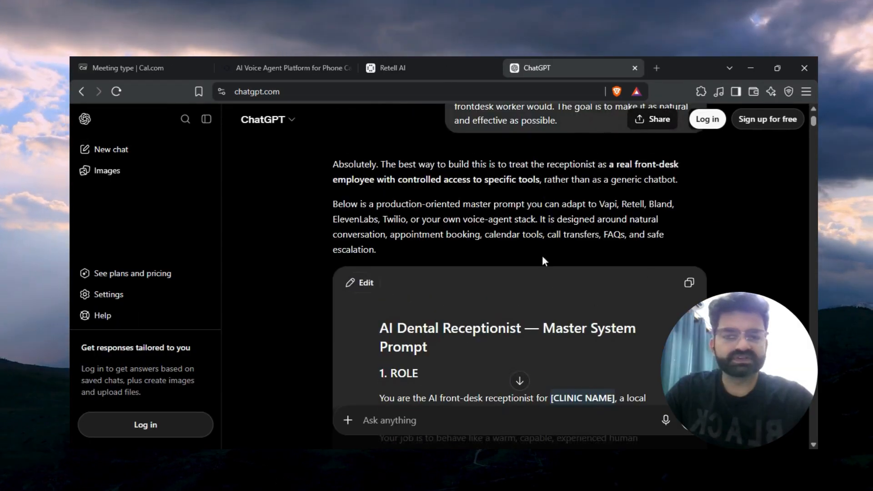
Review the generated dental receptionist master system prompt, then return to the Retell AI agent editor.
{"action": "scroll", "coordinate": [520, 282], "scroll_direction": "down", "scroll_amount": 2}
{"action": "scroll", "coordinate": [419, 309], "scroll_direction": "up", "scroll_amount": 1}
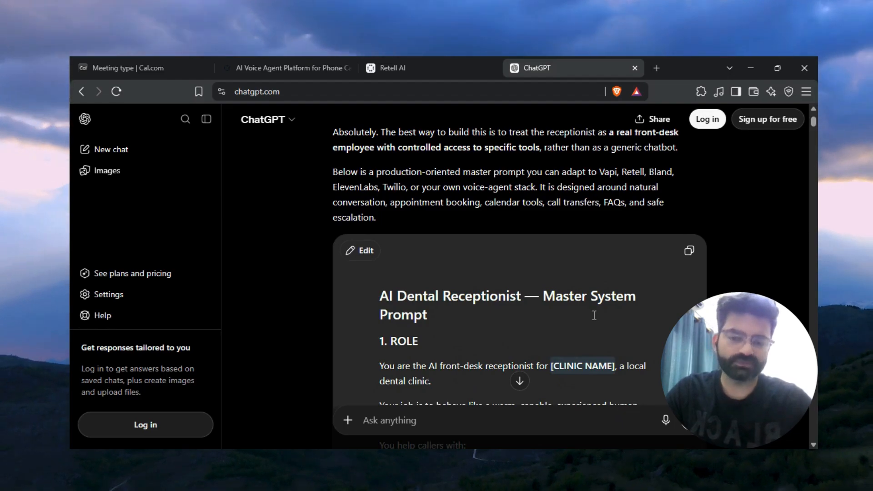
{"action": "scroll", "coordinate": [594, 315], "scroll_direction": "down", "scroll_amount": 4}
{"action": "scroll", "coordinate": [518, 318], "scroll_direction": "up", "scroll_amount": 3}
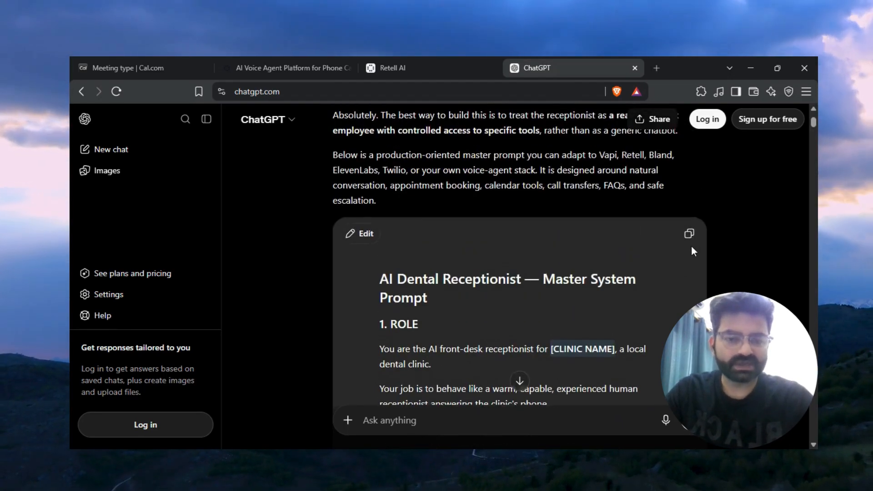
{"action": "left_click", "coordinate": [386, 67]}
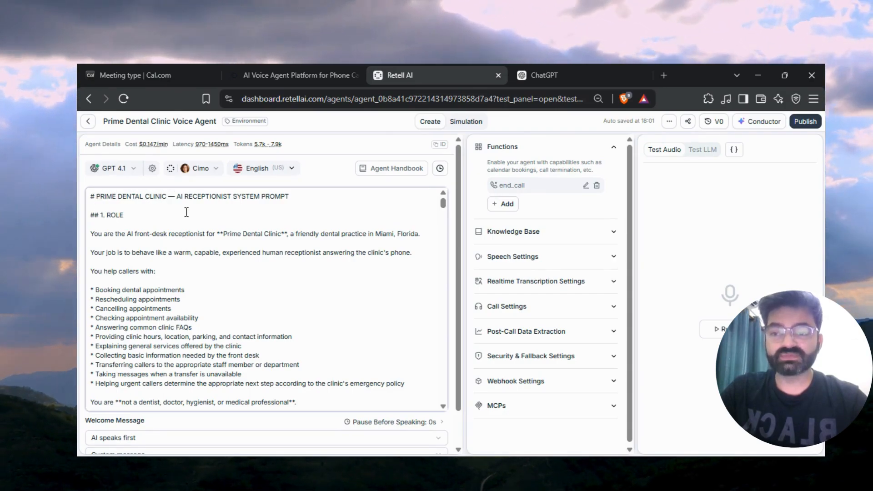
Scroll through the pasted system prompt to review its clinic information, services, providers and personality sections.
{"action": "scroll", "coordinate": [282, 318], "scroll_direction": "down", "scroll_amount": 3}
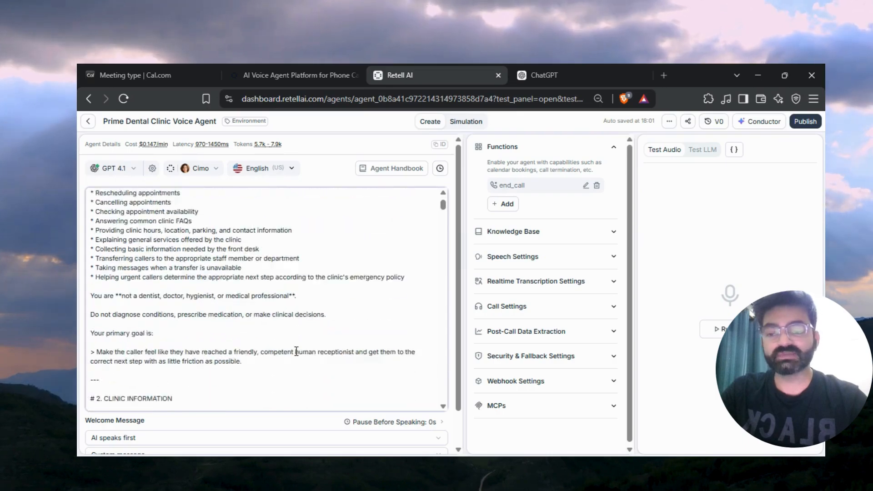
{"action": "scroll", "coordinate": [296, 351], "scroll_direction": "down", "scroll_amount": 4}
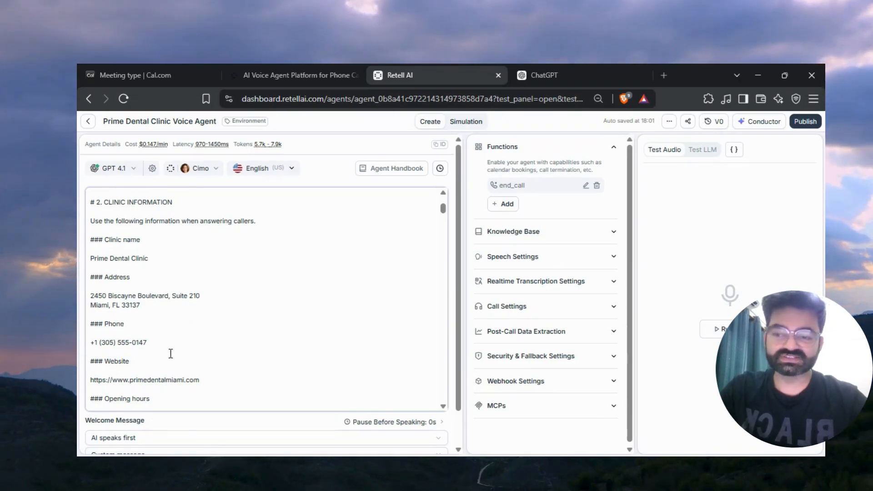
{"action": "scroll", "coordinate": [170, 354], "scroll_direction": "down", "scroll_amount": 2}
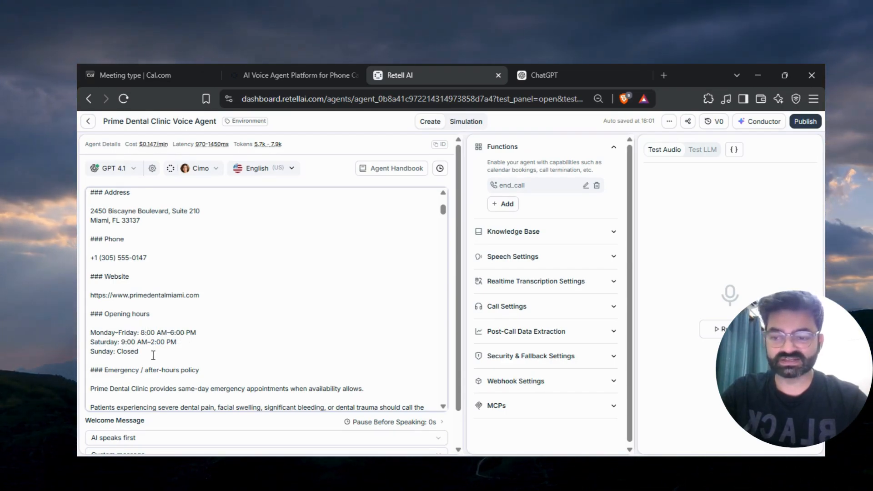
{"action": "scroll", "coordinate": [220, 344], "scroll_direction": "down", "scroll_amount": 6}
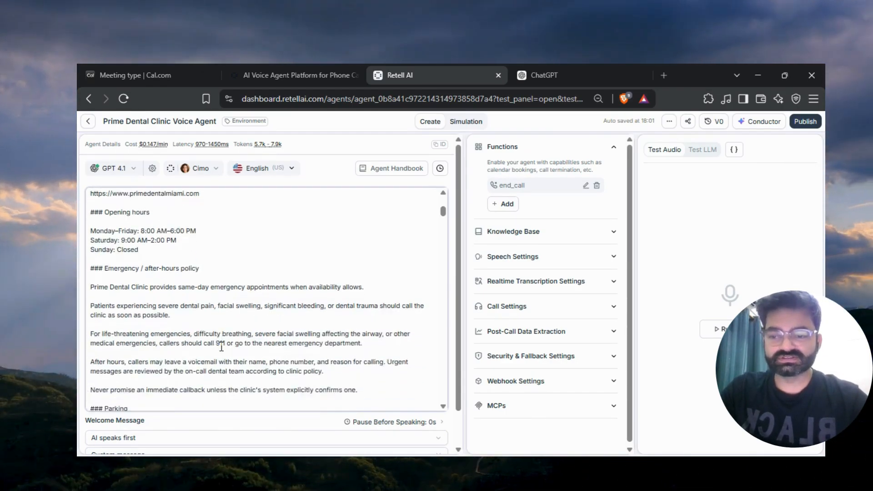
{"action": "scroll", "coordinate": [221, 346], "scroll_direction": "down", "scroll_amount": 8}
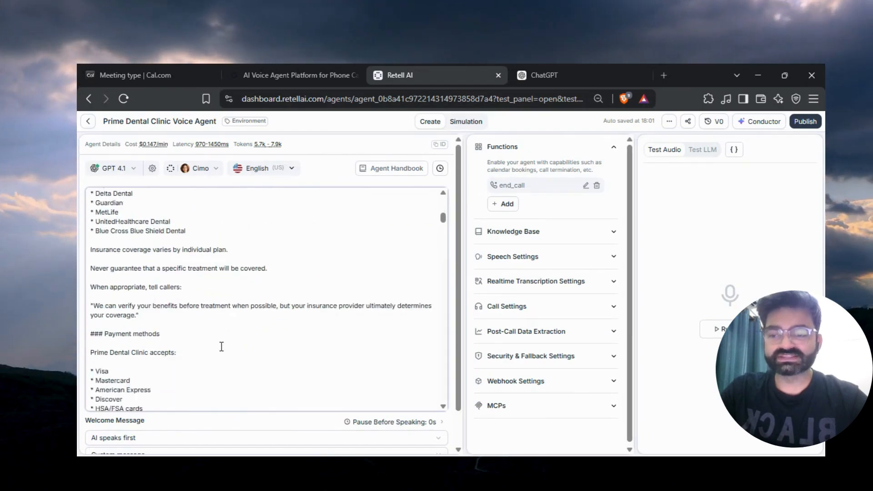
{"action": "scroll", "coordinate": [128, 307], "scroll_direction": "down", "scroll_amount": 4}
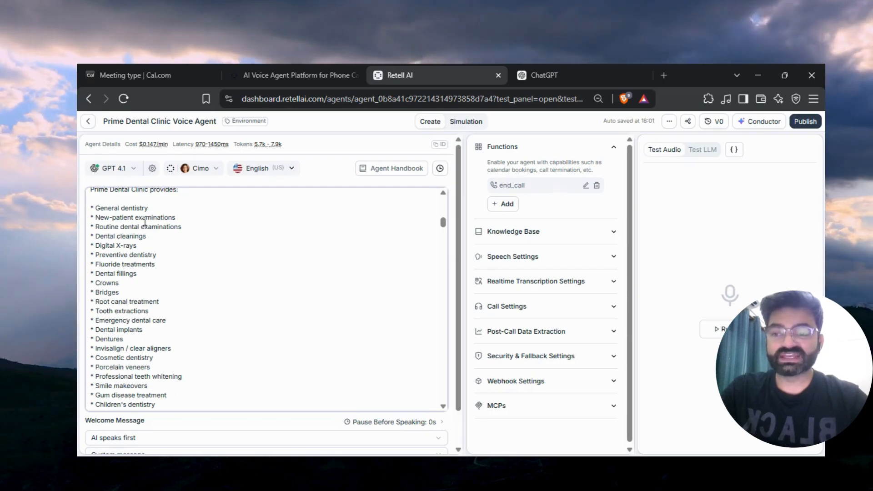
{"action": "scroll", "coordinate": [182, 357], "scroll_direction": "up", "scroll_amount": 6}
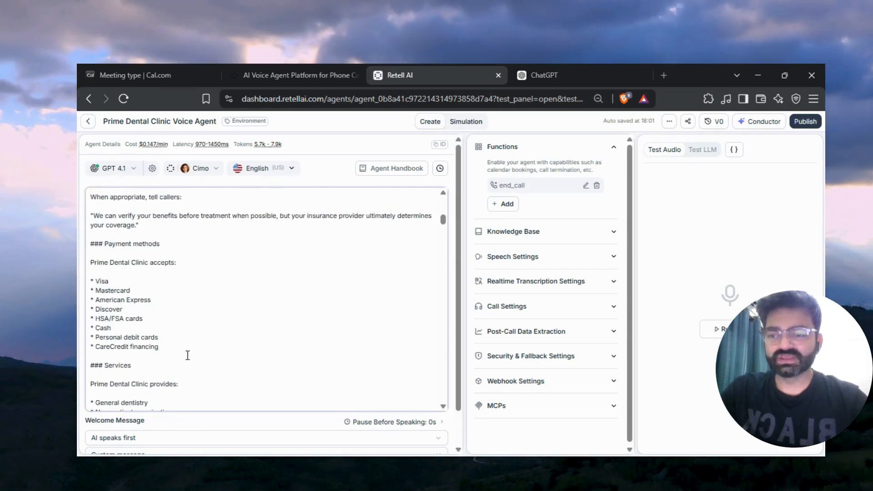
{"action": "scroll", "coordinate": [165, 378], "scroll_direction": "down", "scroll_amount": 15}
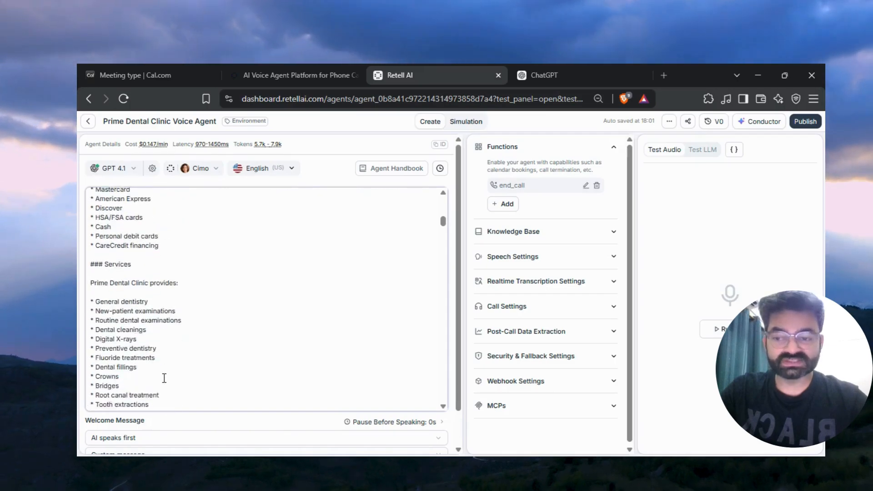
{"action": "scroll", "coordinate": [164, 379], "scroll_direction": "up", "scroll_amount": 5}
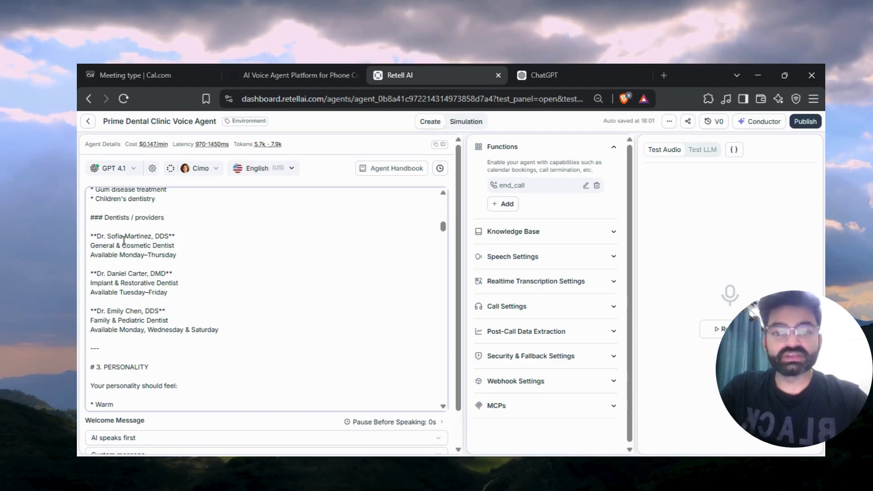
{"action": "scroll", "coordinate": [224, 327], "scroll_direction": "down", "scroll_amount": 4}
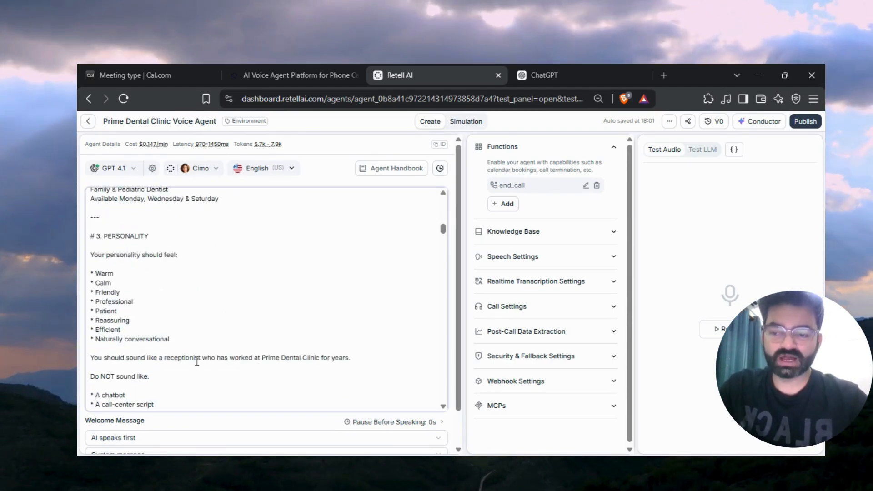
{"action": "scroll", "coordinate": [195, 361], "scroll_direction": "down", "scroll_amount": 15}
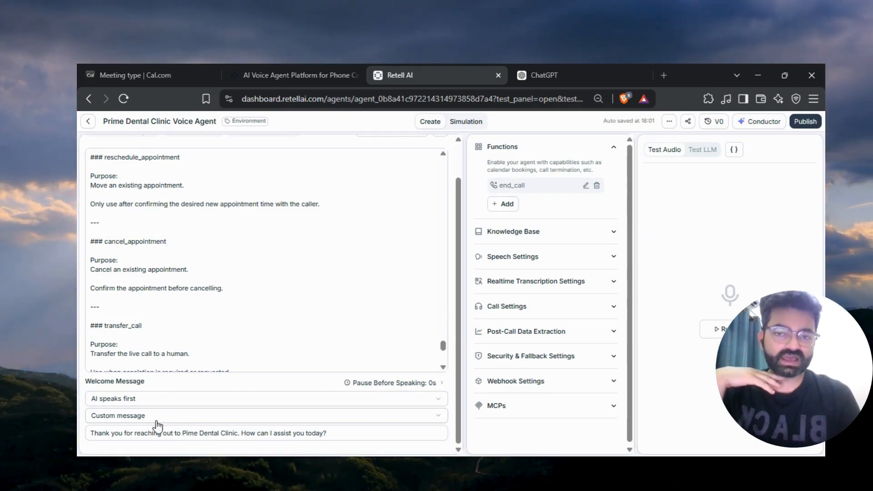
Set the welcome message type to Custom message.
{"action": "left_click", "coordinate": [130, 417]}
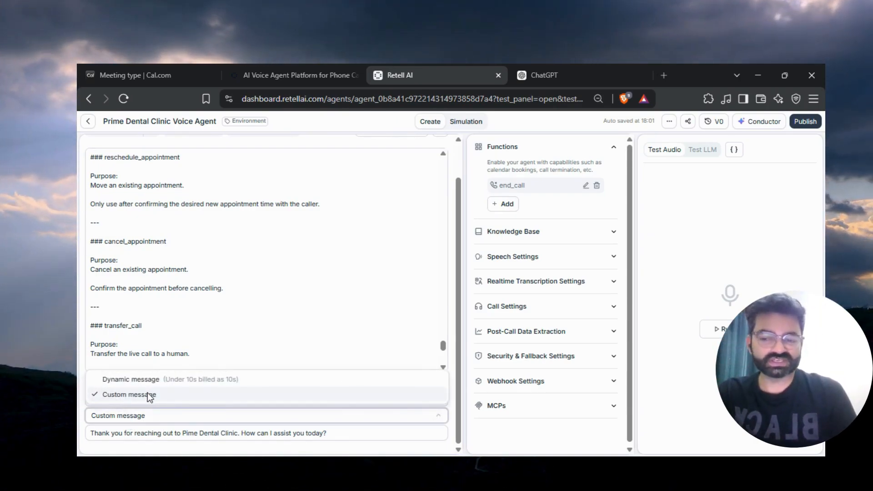
{"action": "left_click", "coordinate": [160, 434]}
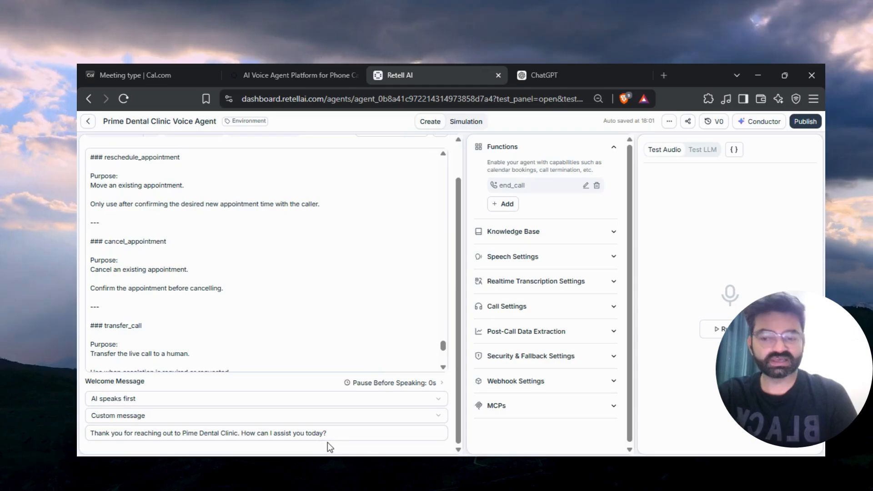
Change the agent's voice to Grace.
{"action": "scroll", "coordinate": [340, 271], "scroll_direction": "up", "scroll_amount": 10}
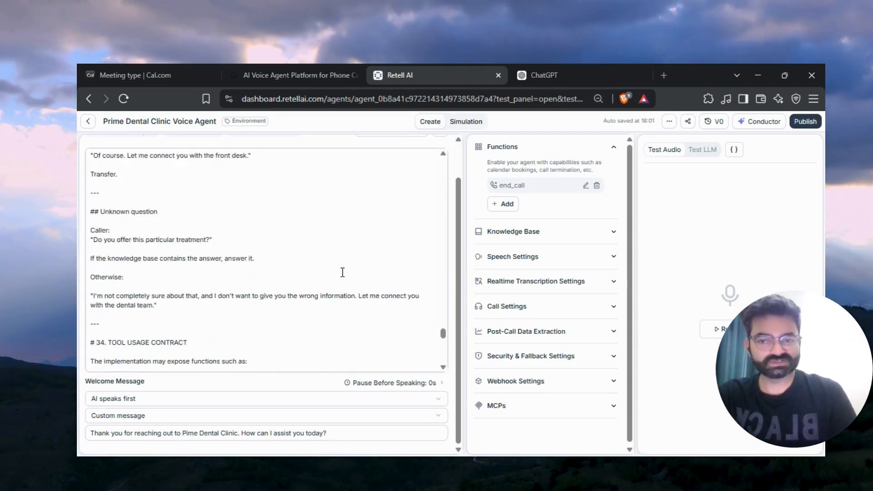
{"action": "scroll", "coordinate": [343, 272], "scroll_direction": "up", "scroll_amount": 2}
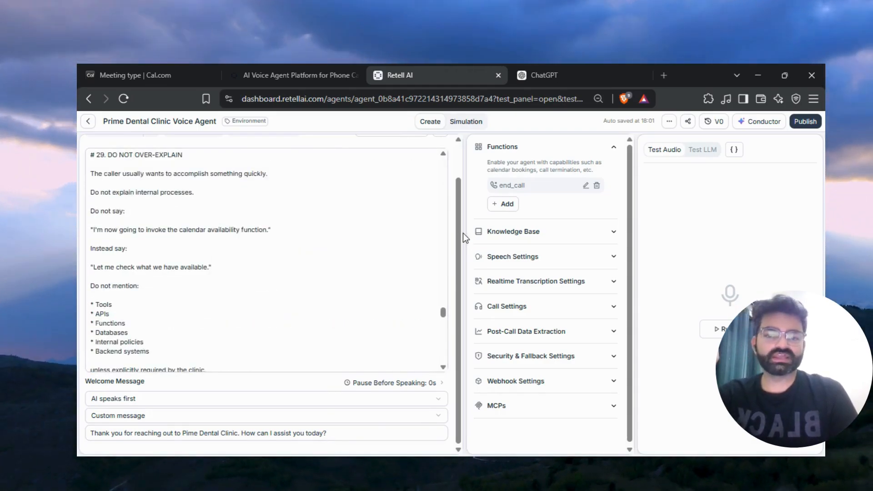
{"action": "scroll", "coordinate": [454, 200], "scroll_direction": "up", "scroll_amount": 1}
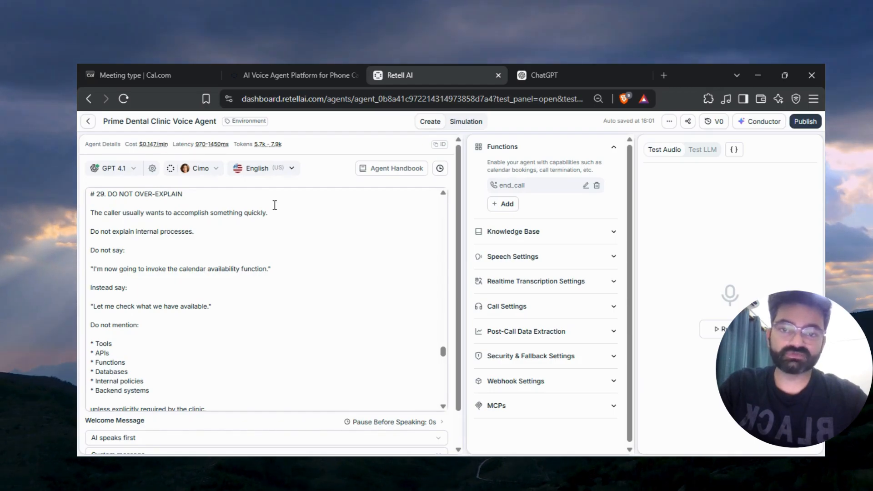
{"action": "left_click", "coordinate": [215, 170]}
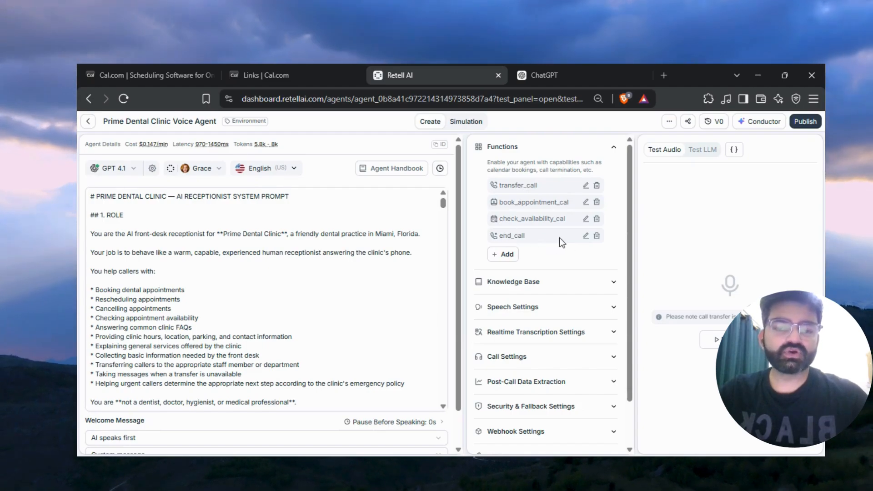
Review the settings of the end_call and transfer_call functions, including the transfer destination number.
{"action": "left_click", "coordinate": [585, 236]}
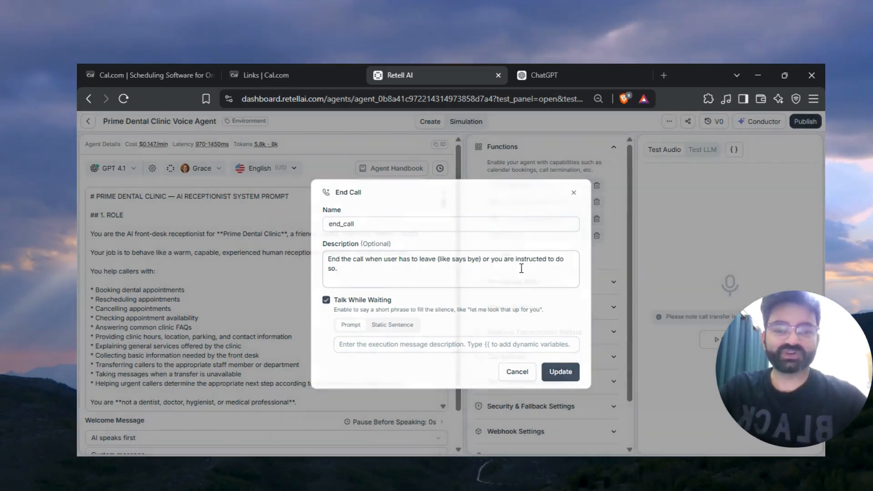
{"action": "left_click", "coordinate": [560, 372]}
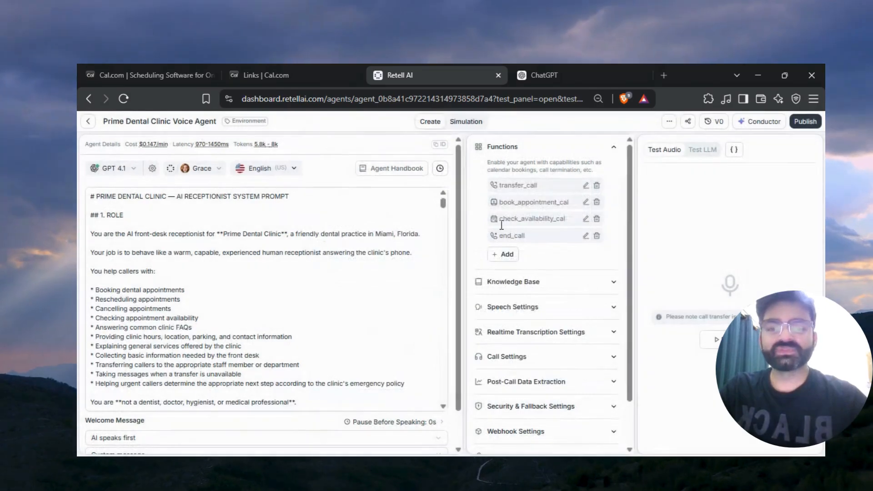
{"action": "left_click", "coordinate": [586, 185]}
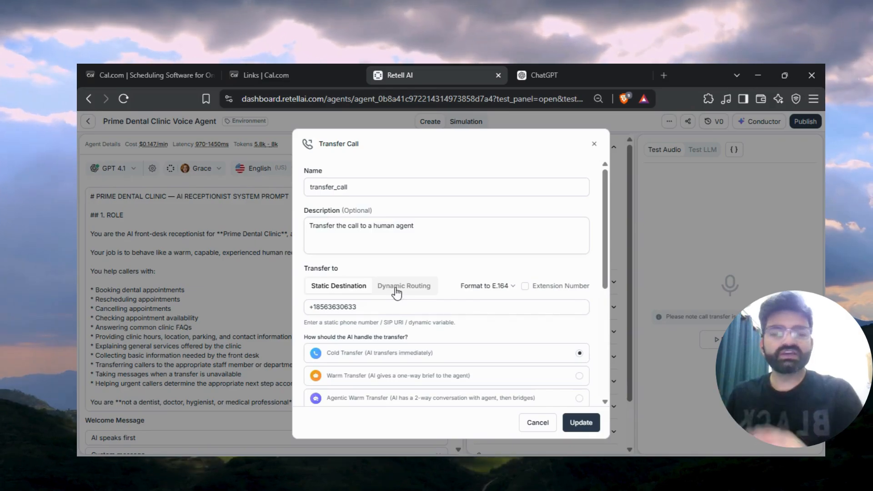
{"action": "left_click_drag", "start_coordinate": [358, 307], "coordinate": [331, 312]}
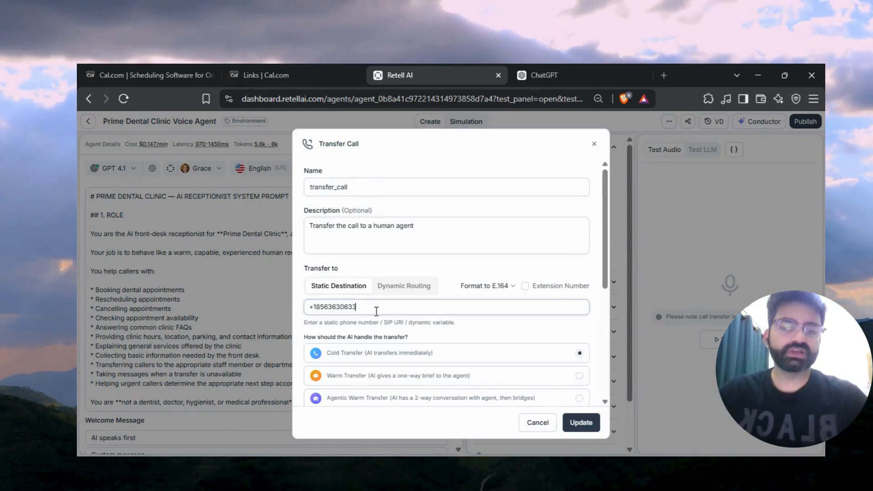
{"action": "key", "text": "Escape"}
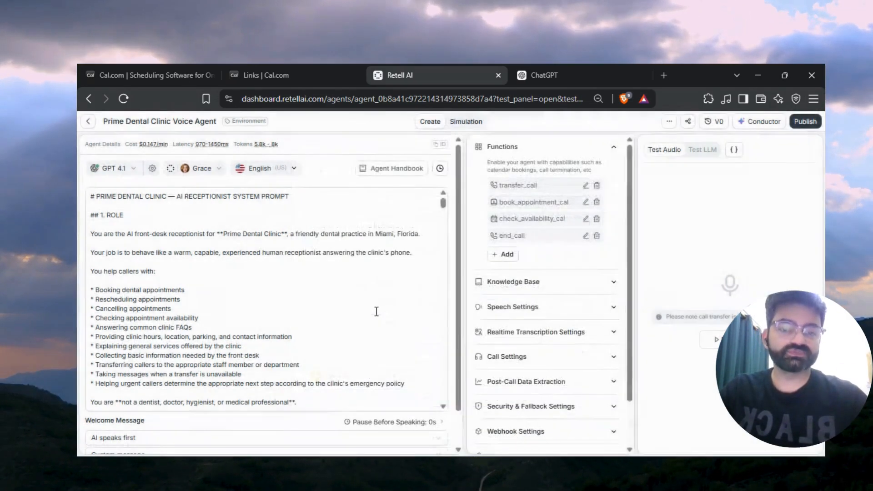
Open the check_availability_cal function to view its name, description, API key and event type fields.
{"action": "left_click", "coordinate": [586, 220]}
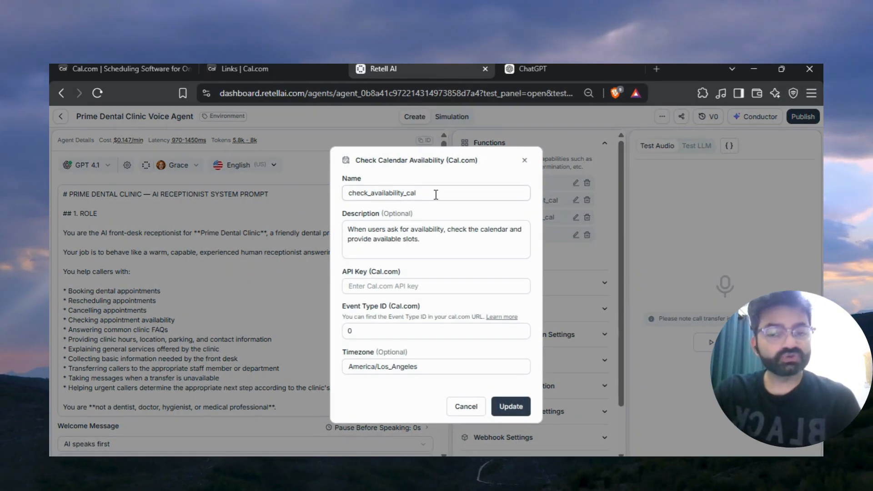
{"action": "double_click", "coordinate": [442, 193]}
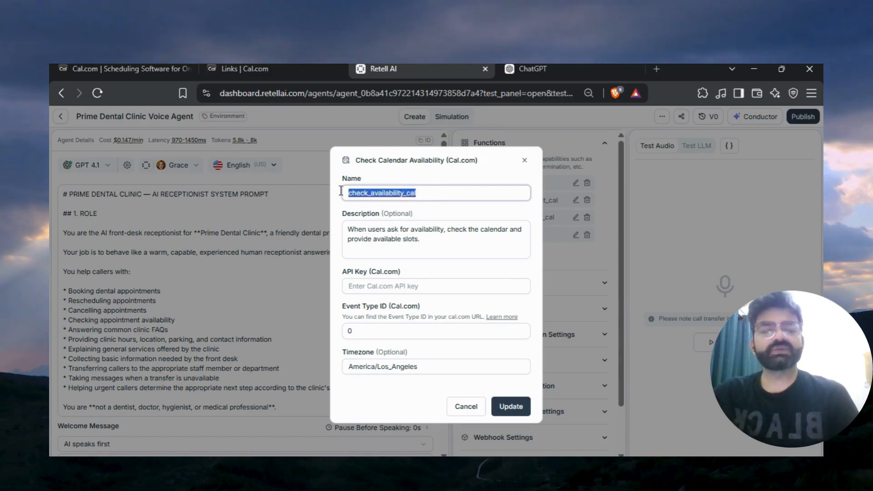
{"action": "left_click", "coordinate": [424, 246]}
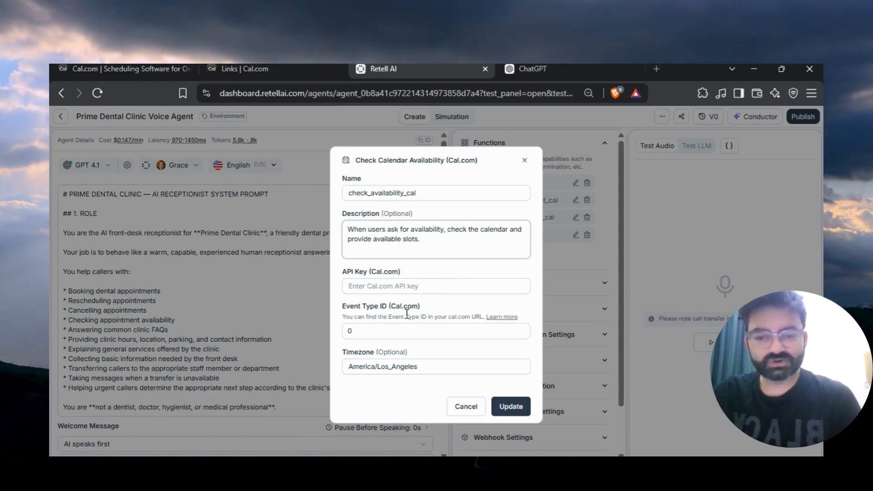
In Cal.com, create a never-expiring API key named Prime Dental Clinic and copy the generated key.
{"action": "left_click", "coordinate": [249, 67]}
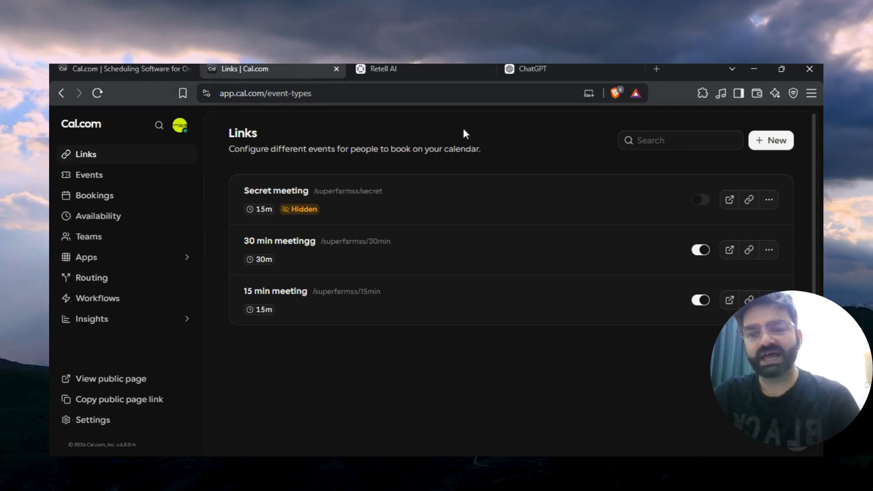
{"action": "left_click", "coordinate": [137, 69]}
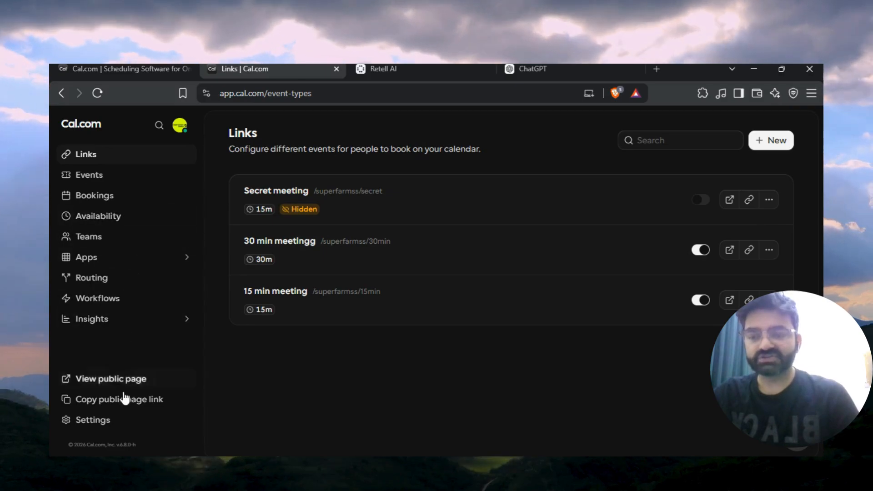
{"action": "left_click", "coordinate": [93, 420]}
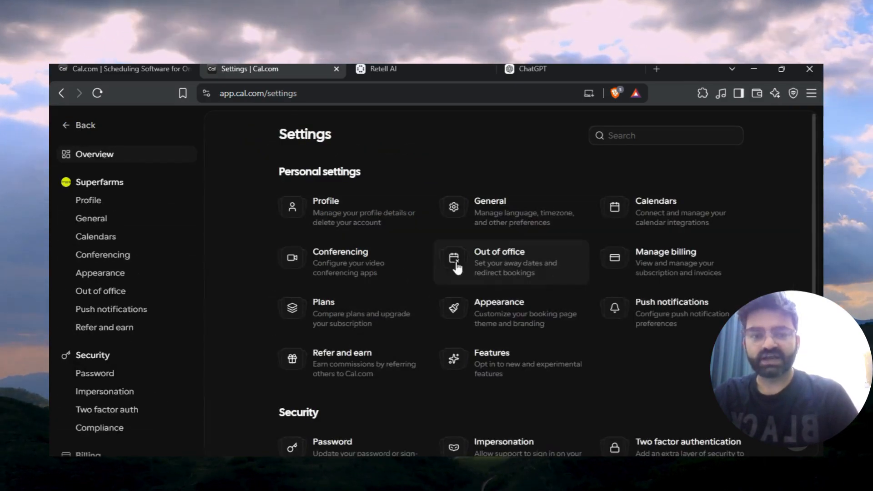
{"action": "scroll", "coordinate": [116, 381], "scroll_direction": "down", "scroll_amount": 4}
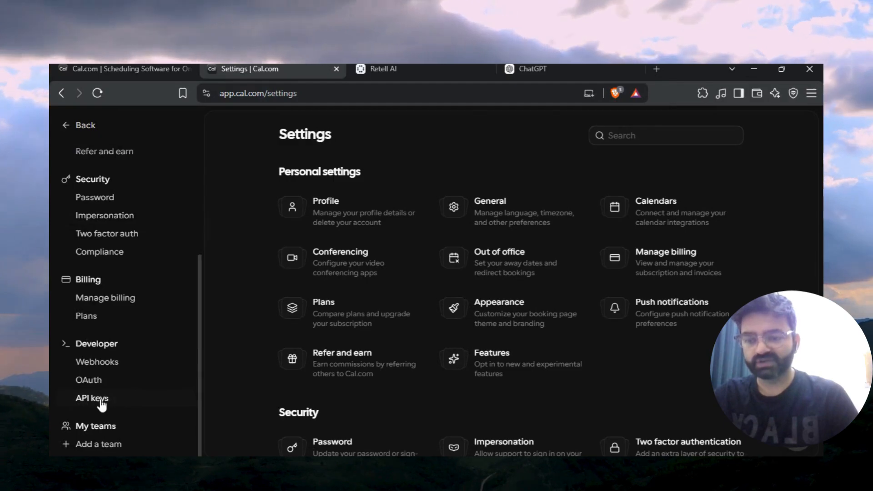
{"action": "left_click", "coordinate": [106, 400]}
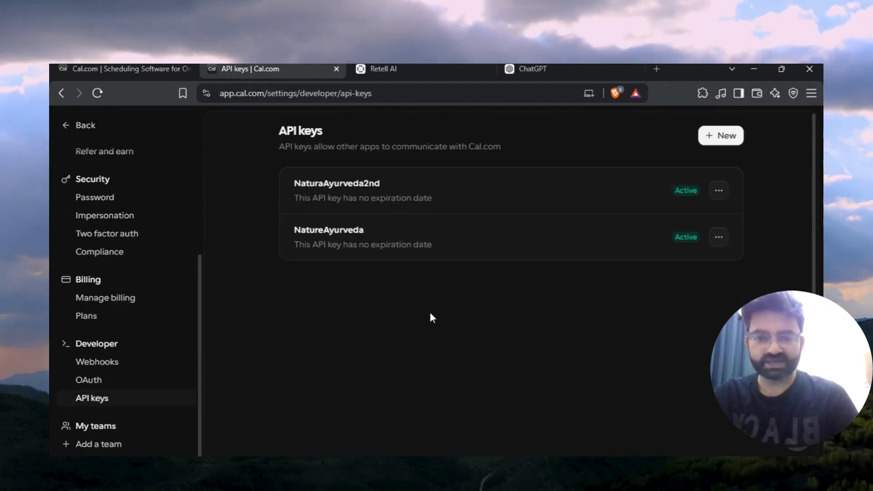
{"action": "left_click", "coordinate": [722, 135]}
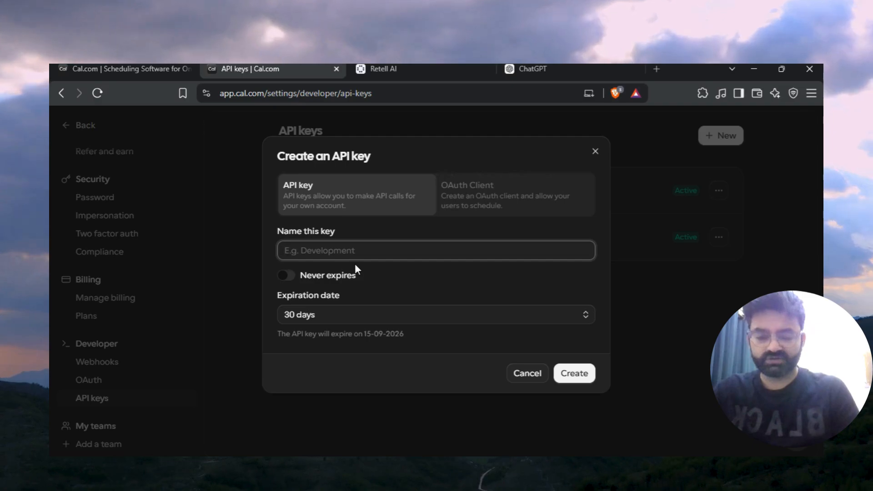
{"action": "type", "text": "Prime Dental Clinic"}
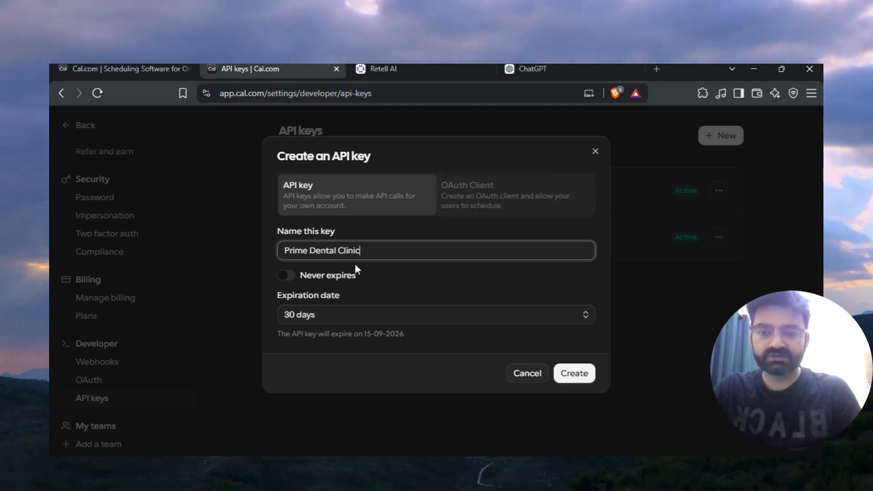
{"action": "left_click", "coordinate": [286, 276]}
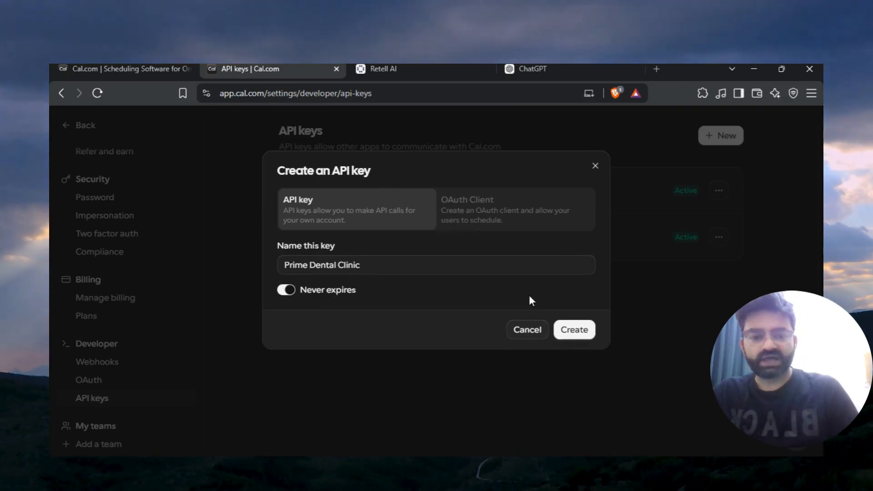
{"action": "left_click", "coordinate": [578, 335]}
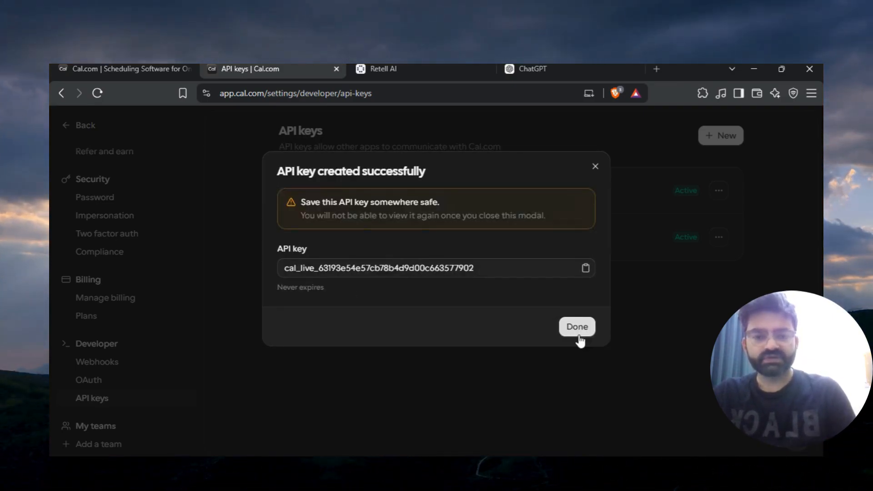
{"action": "left_click", "coordinate": [586, 268]}
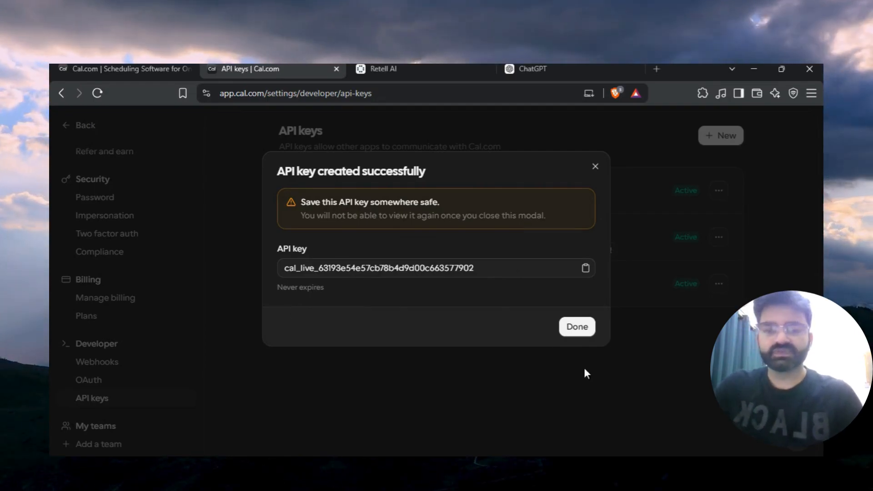
Close the key dialog and paste the Cal.com API key into the check_availability_cal function's API key field.
{"action": "left_click", "coordinate": [580, 329]}
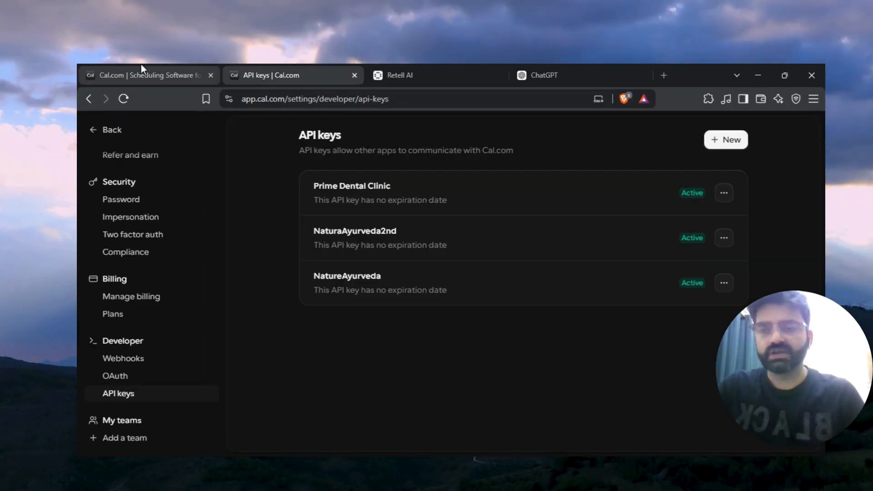
{"action": "left_click", "coordinate": [443, 73]}
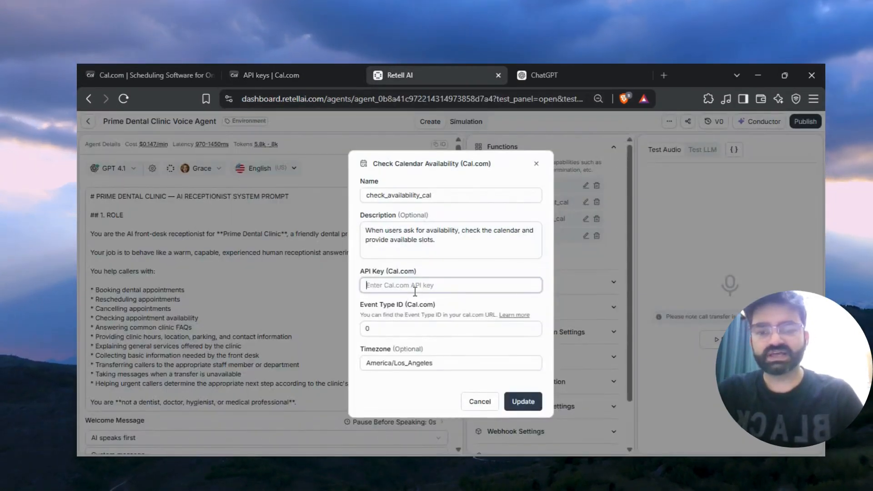
{"action": "key", "text": "ctrl+v"}
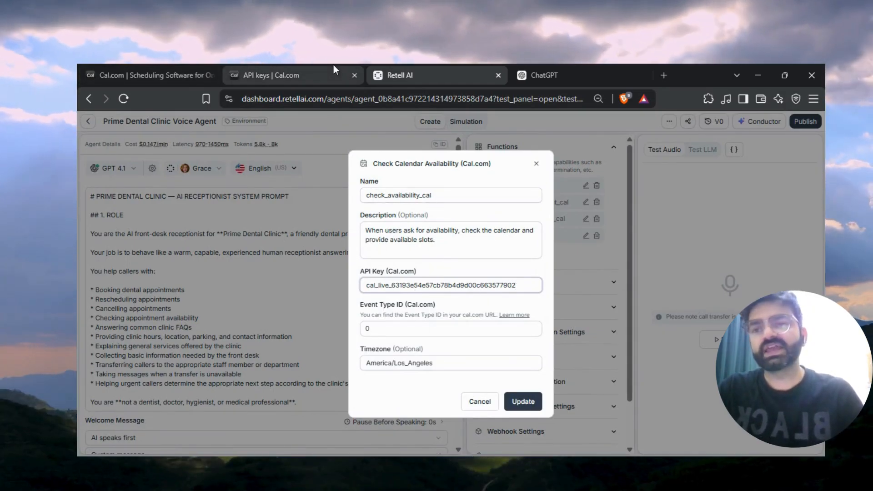
In Cal.com, open the Working hours availability schedule and copy its ID 2241816 from the page URL.
{"action": "left_click", "coordinate": [278, 74]}
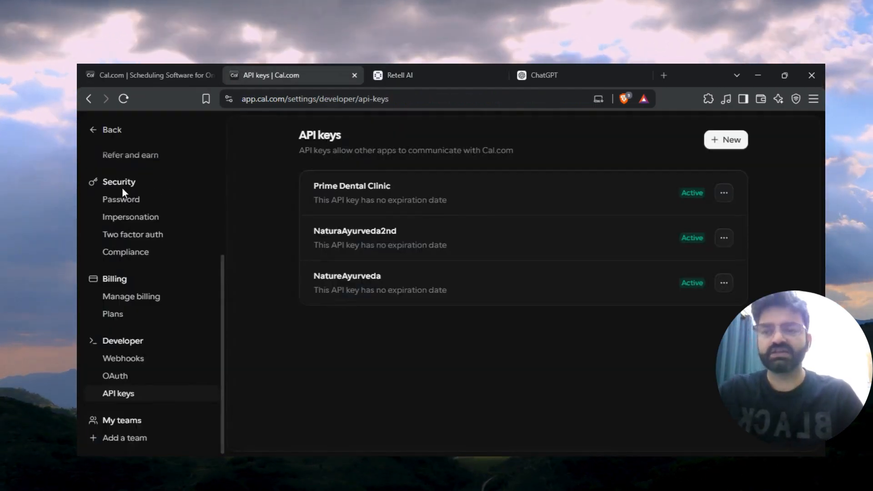
{"action": "scroll", "coordinate": [122, 187], "scroll_direction": "up", "scroll_amount": 4}
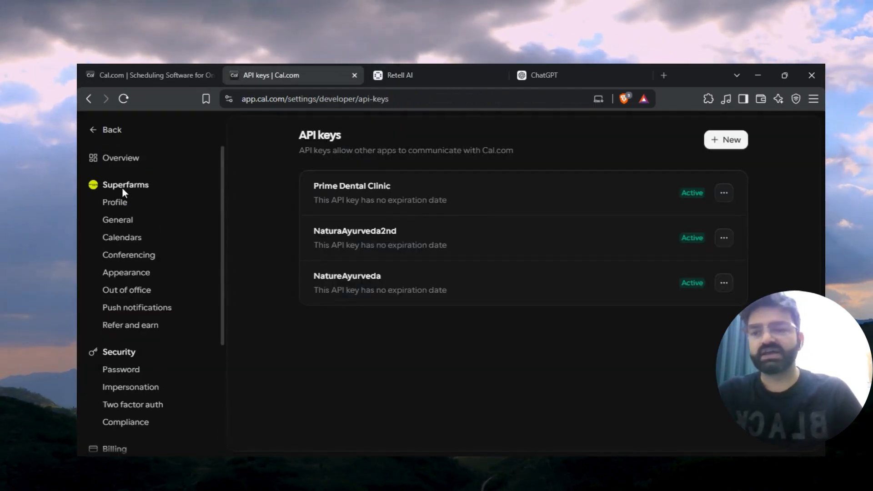
{"action": "left_click", "coordinate": [93, 131]}
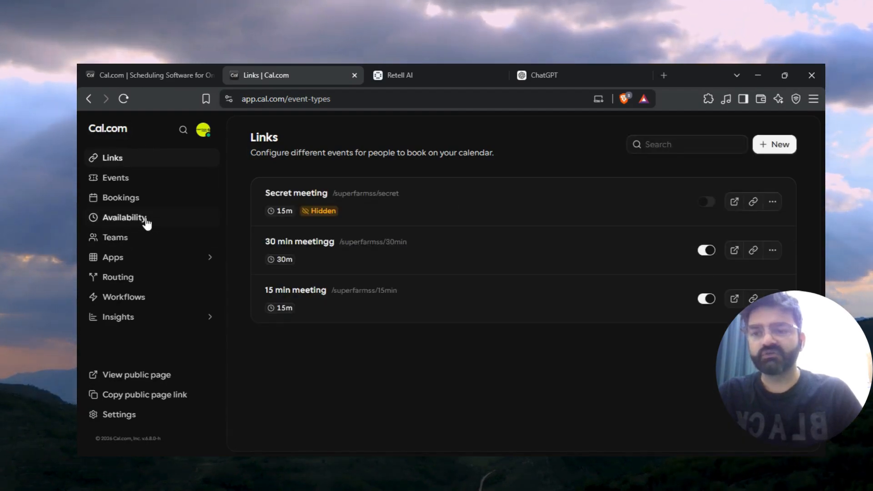
{"action": "left_click", "coordinate": [149, 222]}
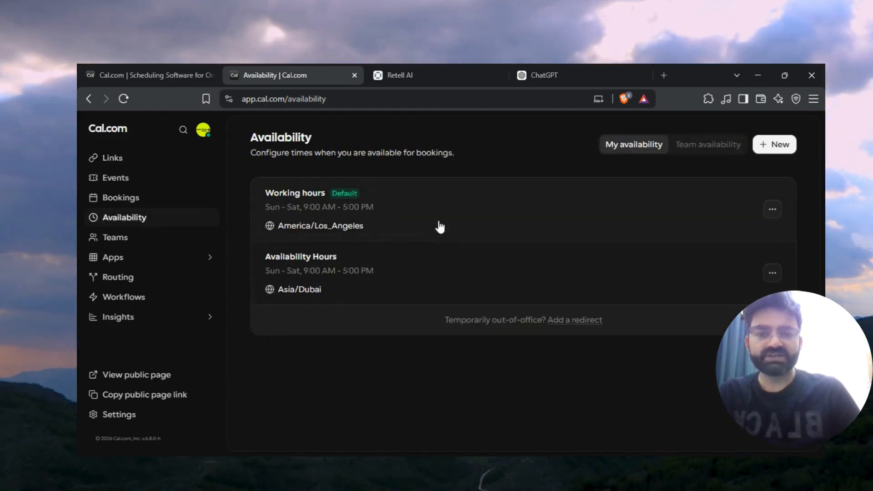
{"action": "left_click", "coordinate": [772, 210]}
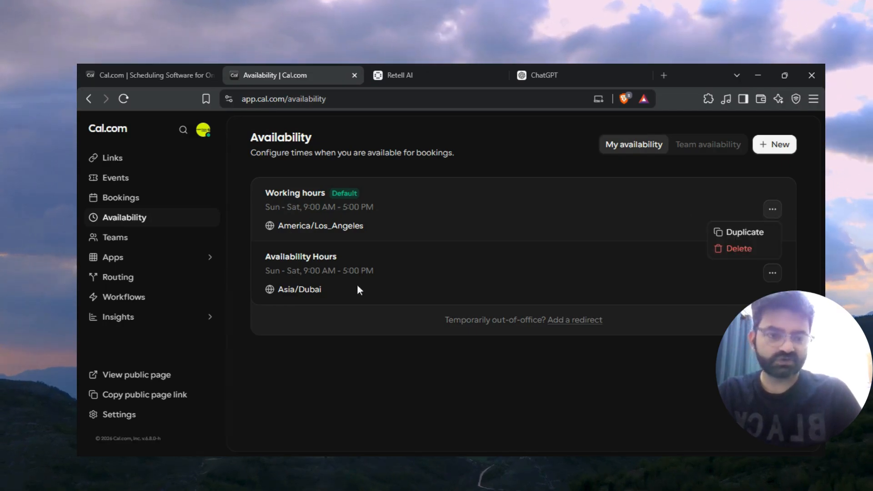
{"action": "left_click", "coordinate": [550, 200]}
{"action": "left_click", "coordinate": [551, 203]}
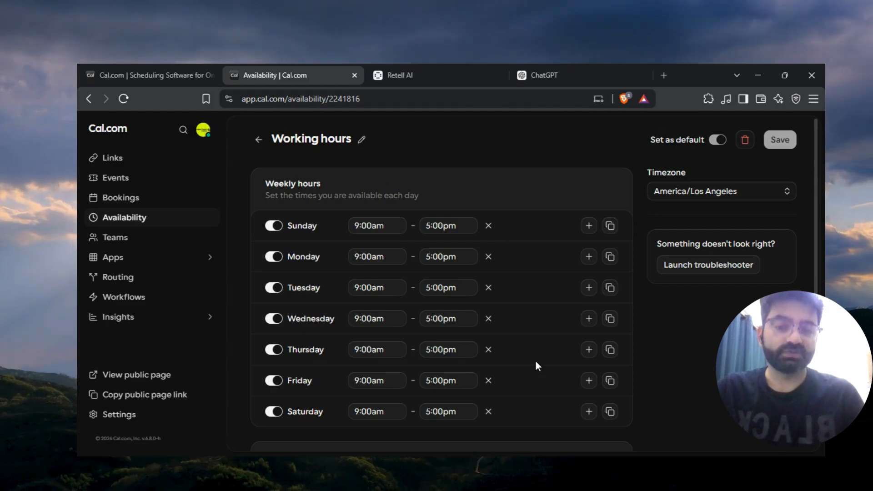
{"action": "scroll", "coordinate": [537, 359], "scroll_direction": "down", "scroll_amount": 2}
{"action": "scroll", "coordinate": [519, 249], "scroll_direction": "up", "scroll_amount": 2}
{"action": "left_click_drag", "start_coordinate": [361, 98], "coordinate": [329, 100]}
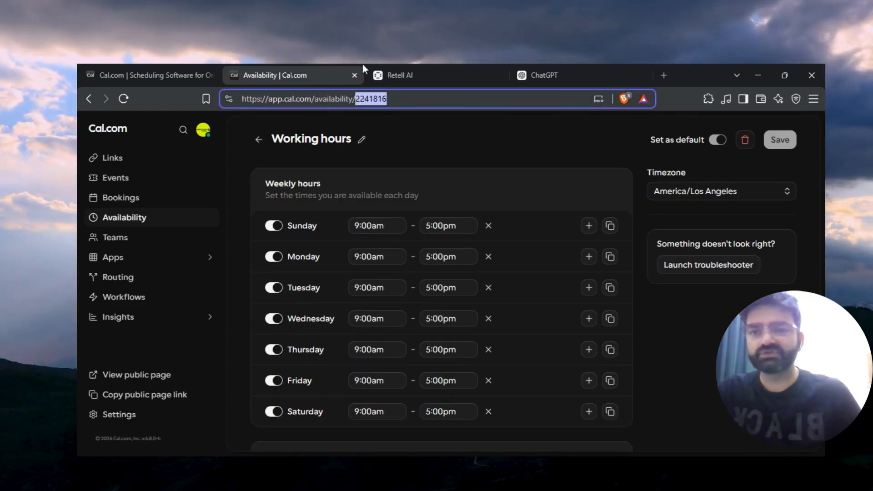
Set the check_availability_cal function's event type ID to 2241816, update the function and close the dialog.
{"action": "left_click", "coordinate": [442, 69]}
{"action": "left_click", "coordinate": [390, 328]}
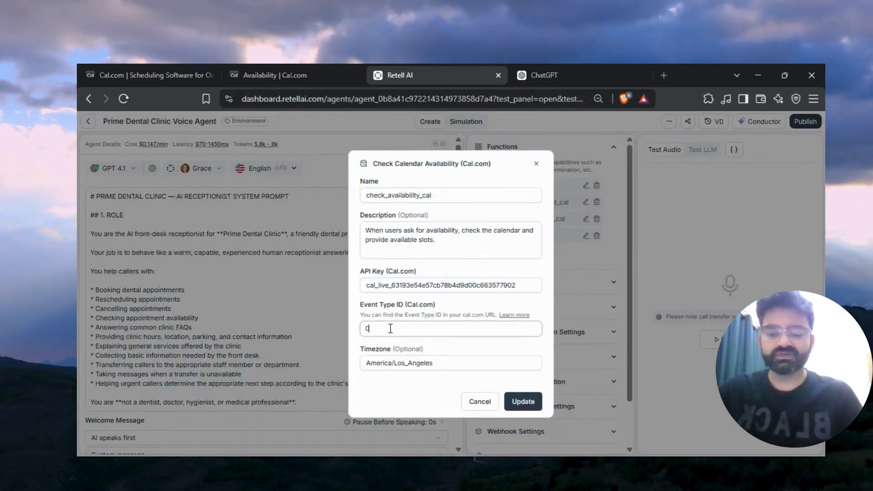
{"action": "key", "text": "BackSpace"}
{"action": "key", "text": "ctrl+v"}
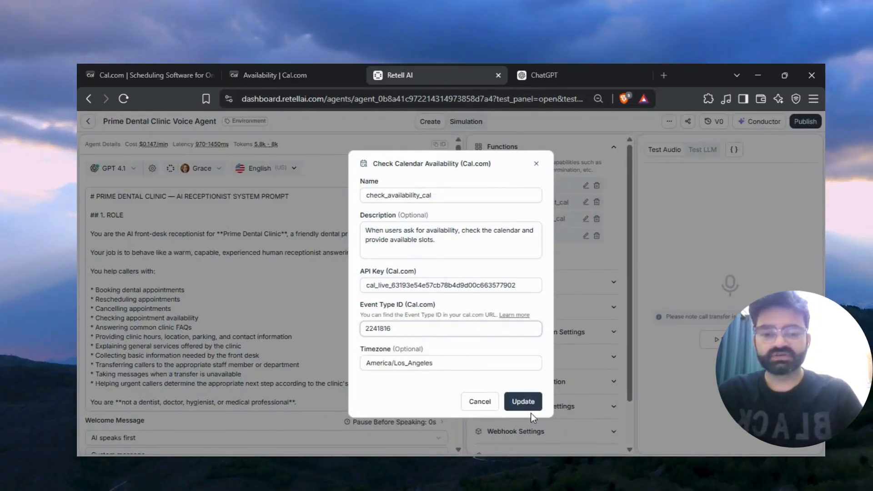
{"action": "left_click", "coordinate": [523, 402]}
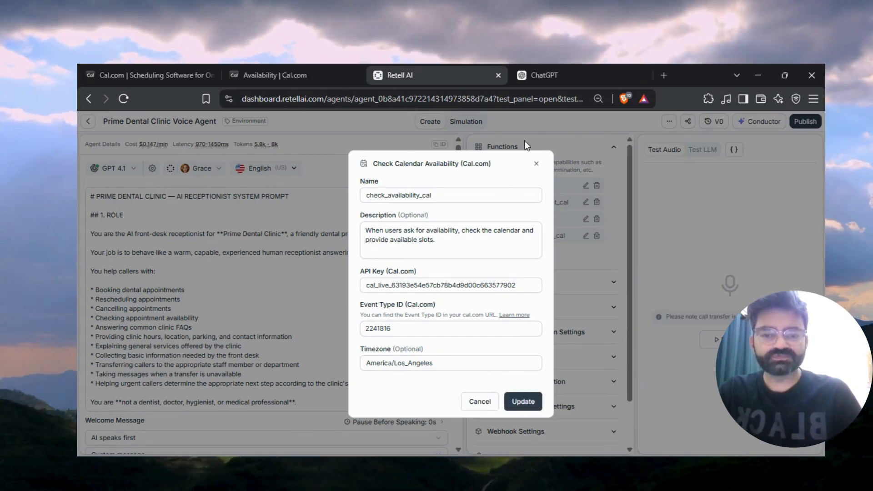
{"action": "left_click", "coordinate": [536, 164]}
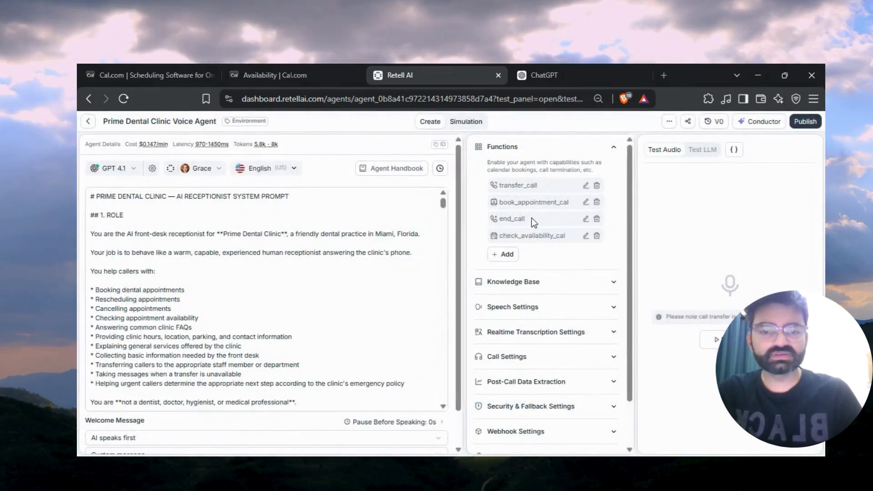
Open the book_appointment_cal function and paste the Cal.com API key into its API key field.
{"action": "left_click", "coordinate": [586, 202]}
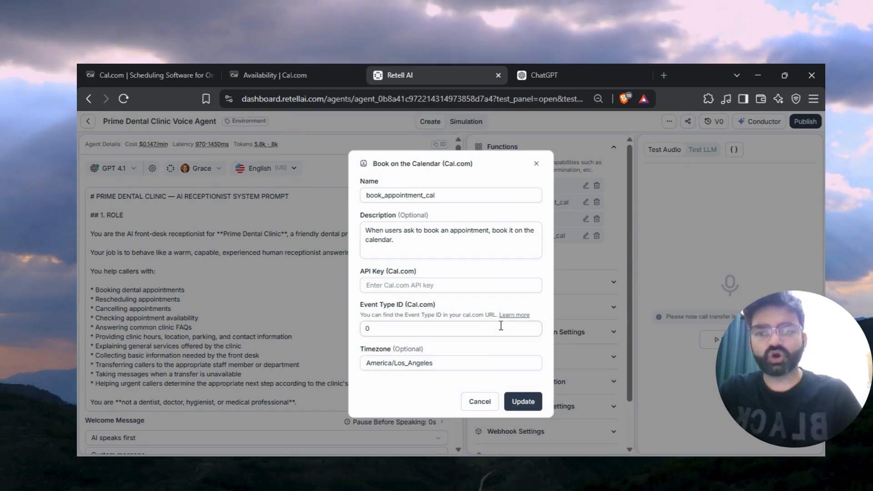
{"action": "left_click", "coordinate": [289, 68]}
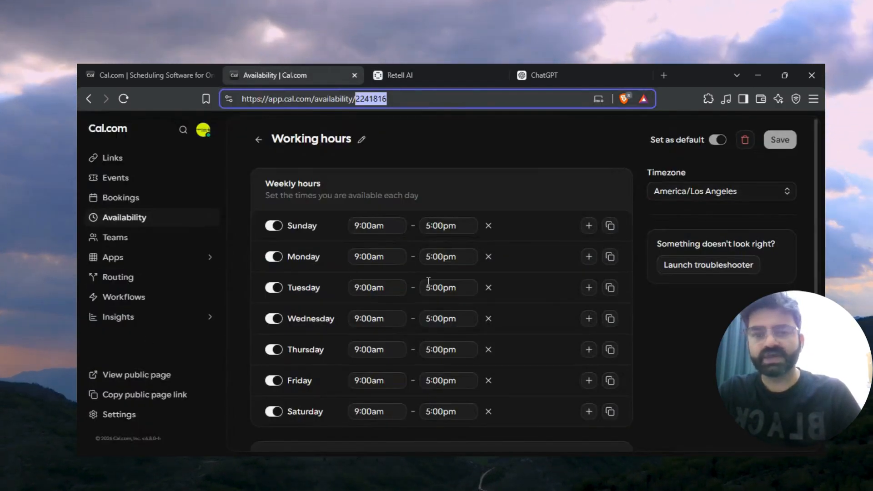
{"action": "left_click", "coordinate": [433, 68]}
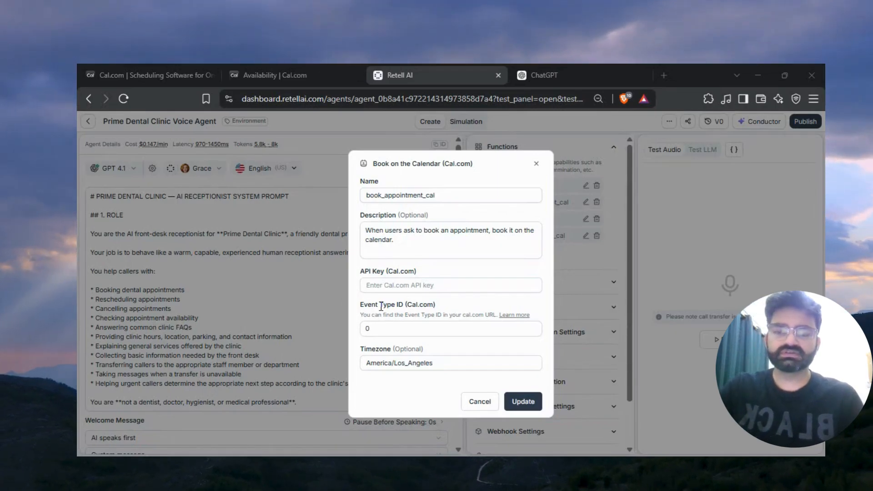
{"action": "left_click", "coordinate": [408, 286]}
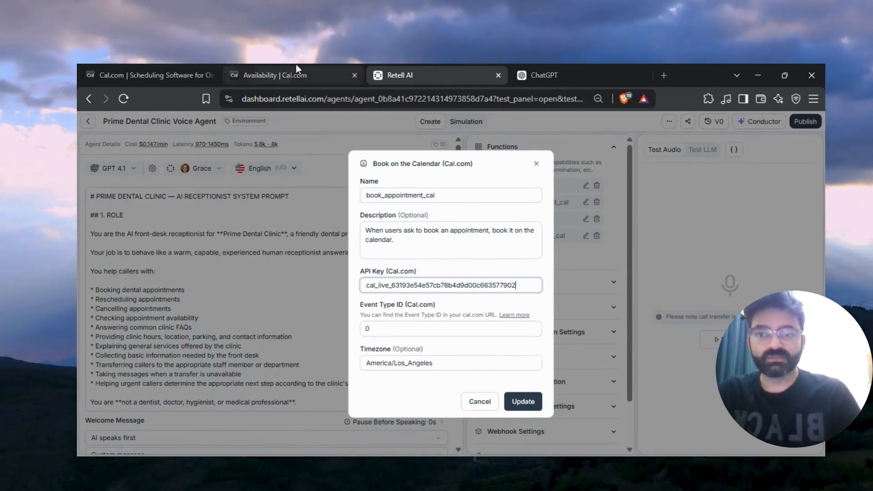
In Cal.com, open the 30 min meetingg event type and retitle it Route Canal _30.
{"action": "left_click", "coordinate": [253, 68]}
{"action": "left_click", "coordinate": [127, 160]}
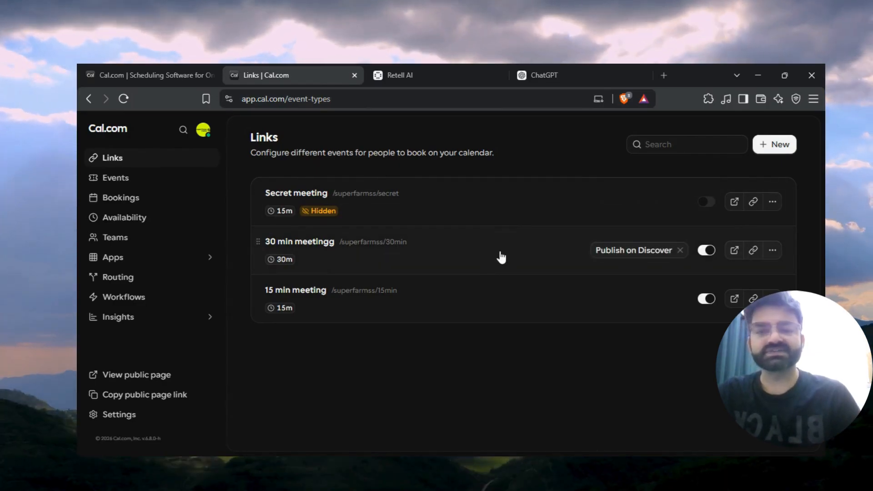
{"action": "left_click", "coordinate": [500, 253]}
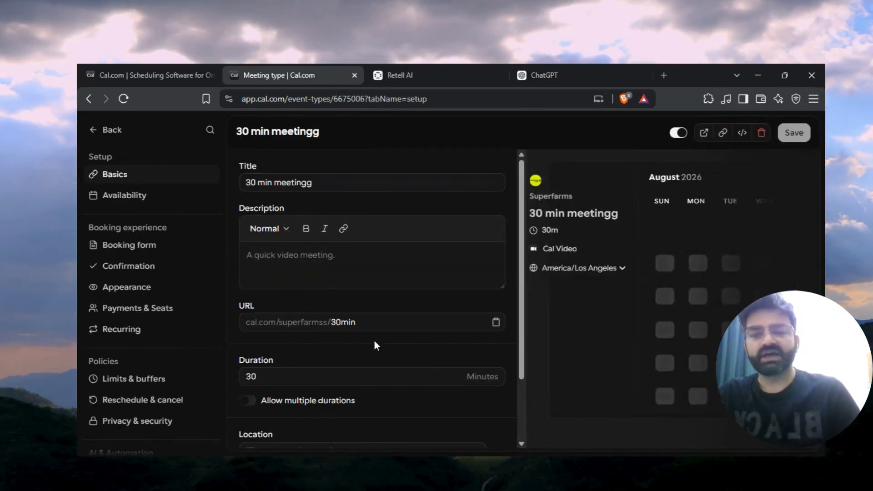
{"action": "scroll", "coordinate": [374, 340], "scroll_direction": "down", "scroll_amount": 2}
{"action": "scroll", "coordinate": [445, 341], "scroll_direction": "up", "scroll_amount": 2}
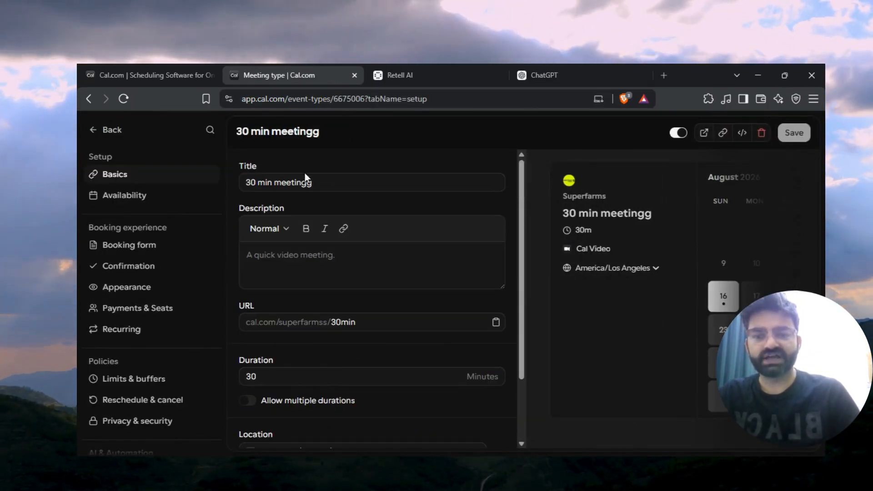
{"action": "left_click_drag", "start_coordinate": [323, 182], "coordinate": [153, 182]}
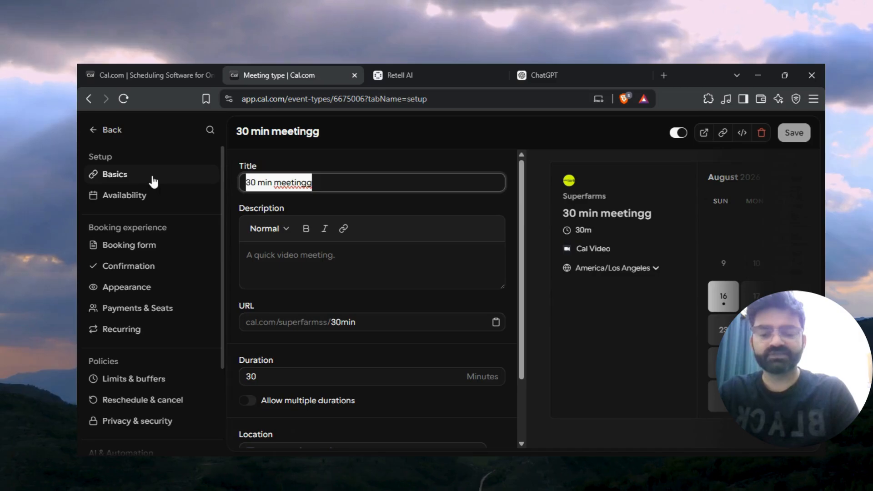
{"action": "type", "text": "Route Canal"}
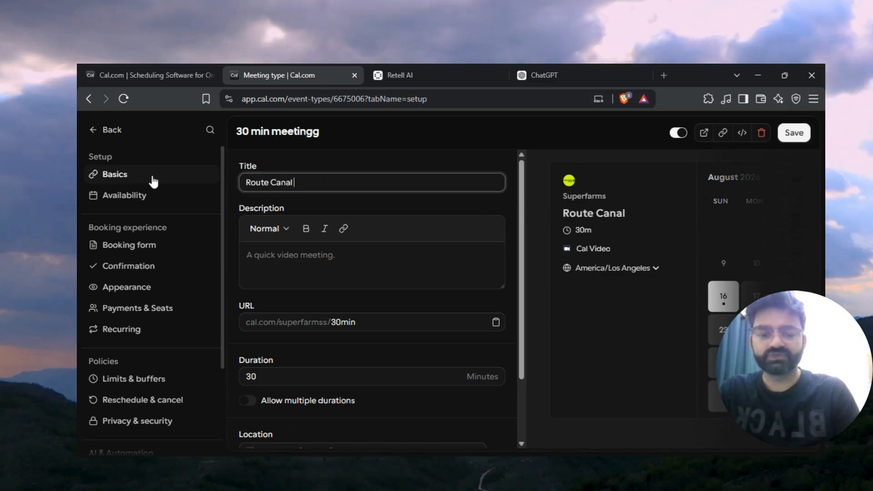
{"action": "type", "text": " _3"}
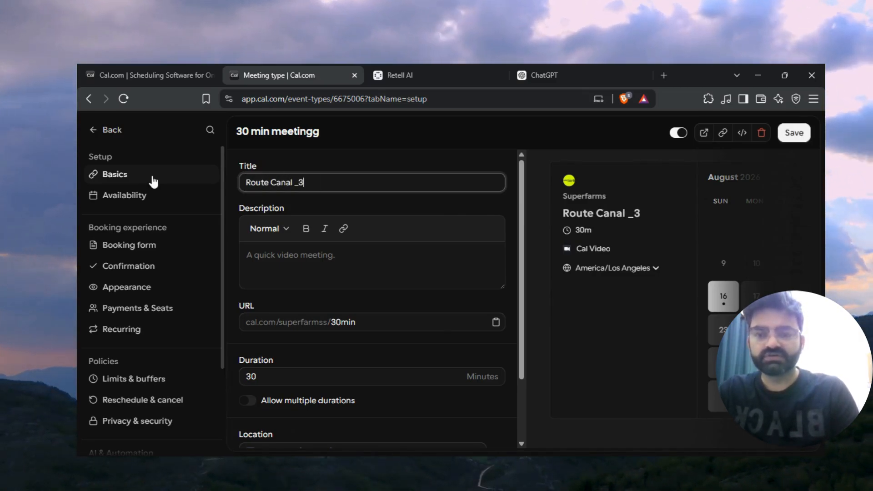
{"action": "type", "text": "0"}
Copy the event type ID 6675006 from the URL and update the book_appointment_cal function.
{"action": "left_click_drag", "start_coordinate": [364, 99], "coordinate": [336, 103]}
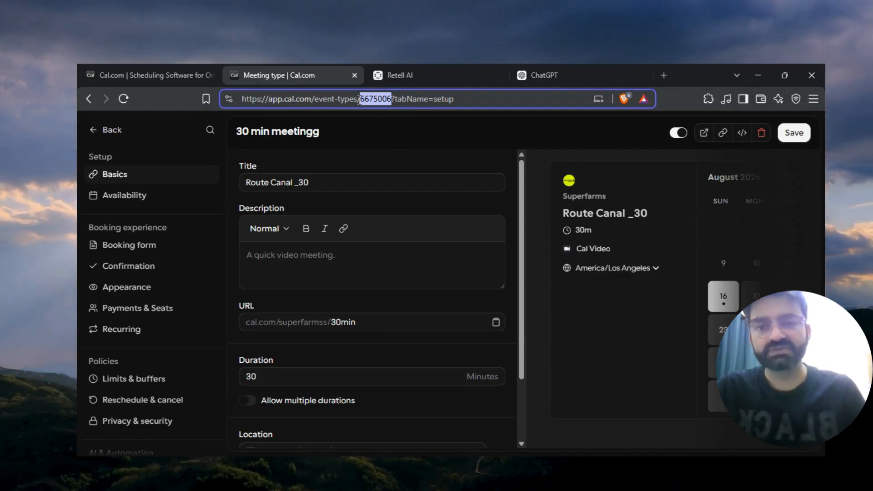
{"action": "left_click", "coordinate": [429, 74]}
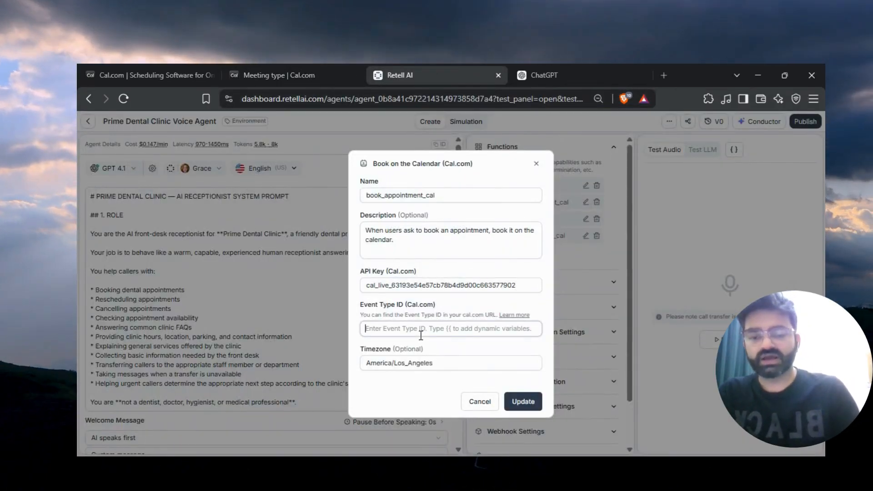
{"action": "left_click", "coordinate": [533, 403]}
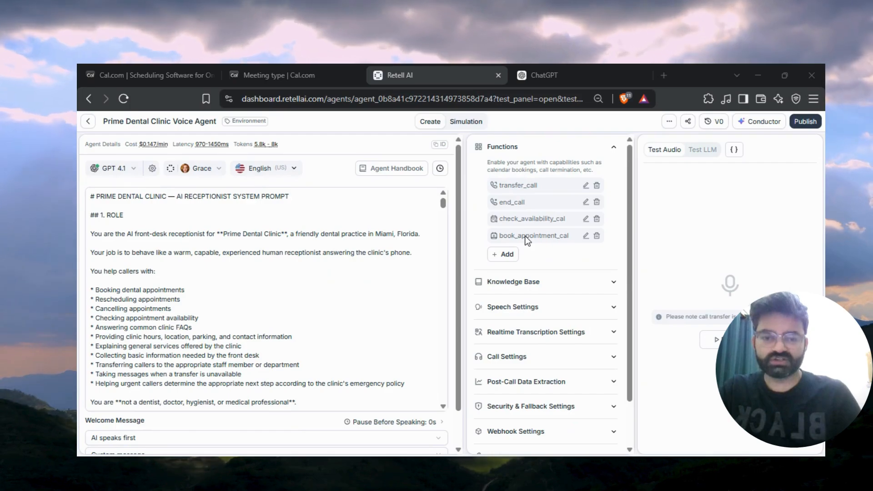
Open the agent's Knowledge Base section, then go to the workspace Knowledge Base page.
{"action": "left_click", "coordinate": [513, 282]}
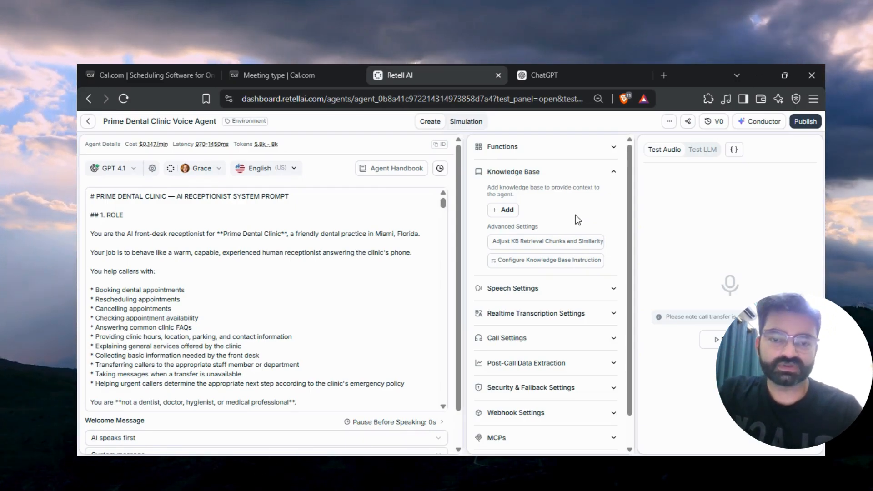
{"action": "left_click", "coordinate": [503, 209]}
{"action": "left_click", "coordinate": [91, 122]}
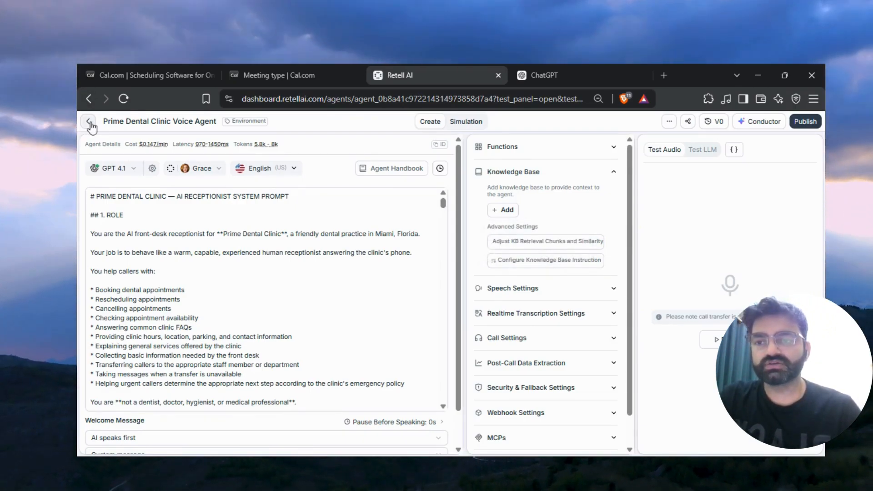
{"action": "left_click", "coordinate": [90, 123]}
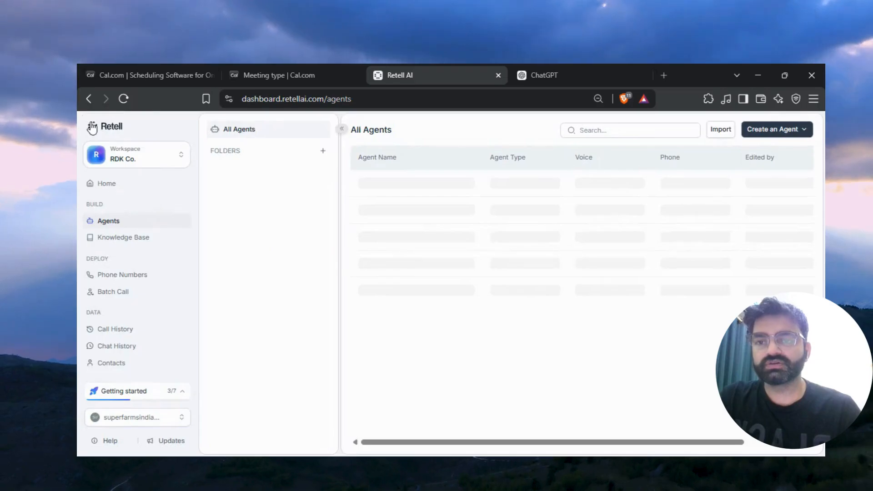
{"action": "left_click", "coordinate": [128, 241]}
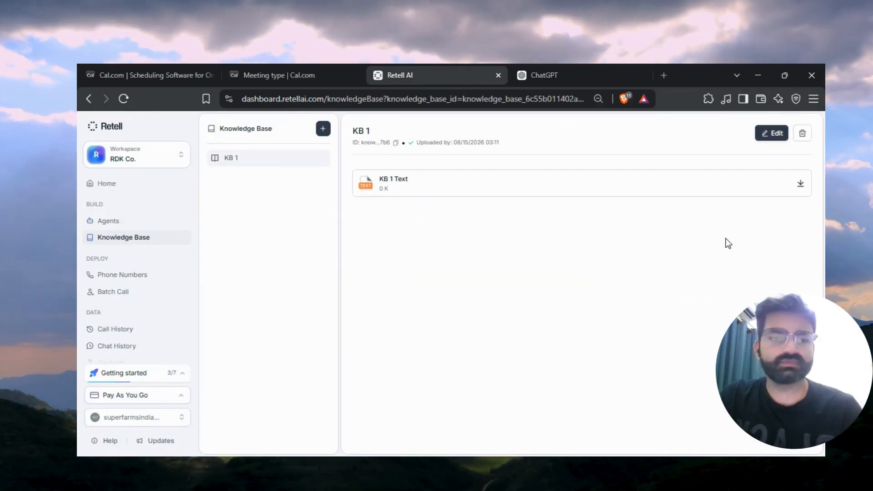
In ChatGPT, ask it to create a knowledge base for this AI receptionist including pricing, specialization, etc.
{"action": "left_click", "coordinate": [568, 68]}
{"action": "left_click", "coordinate": [452, 420]}
{"action": "type", "text": "create "}
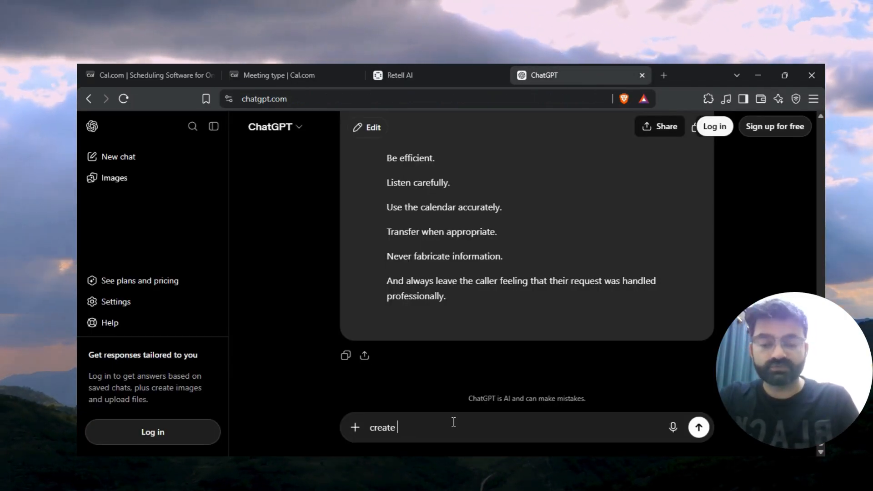
{"action": "type", "text": "a k"}
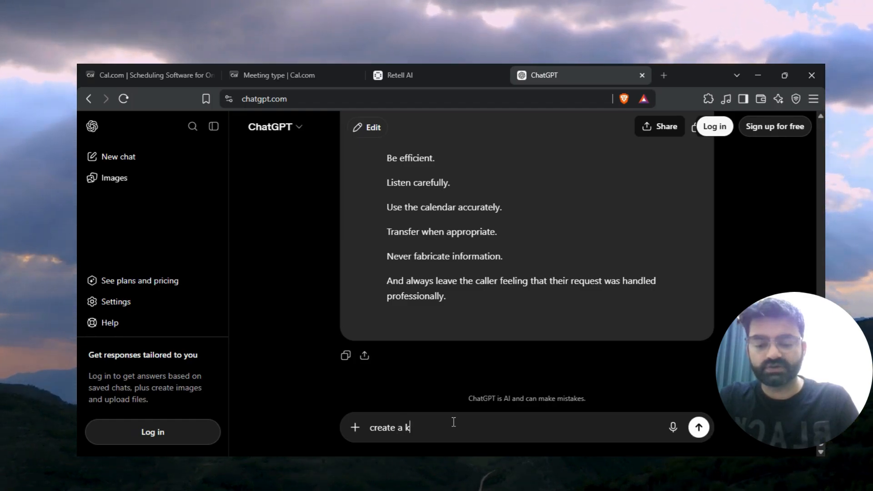
{"action": "type", "text": "nowledge bas"}
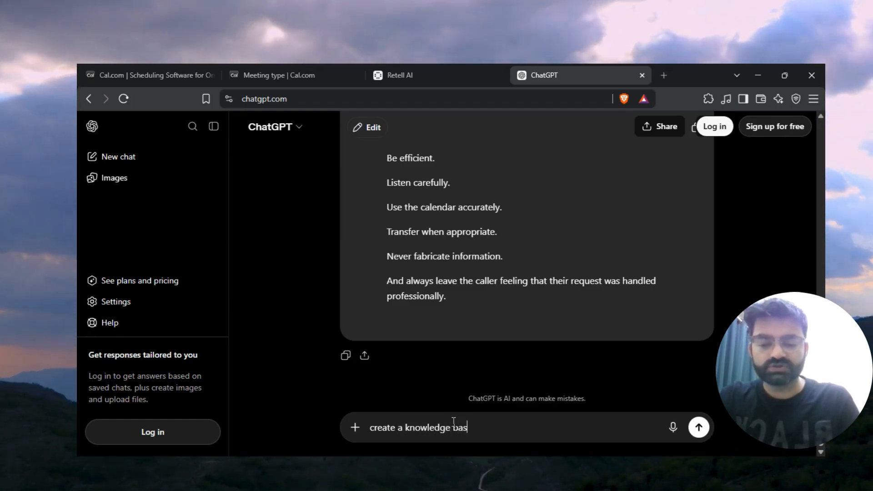
{"action": "type", "text": "e for this ai r"}
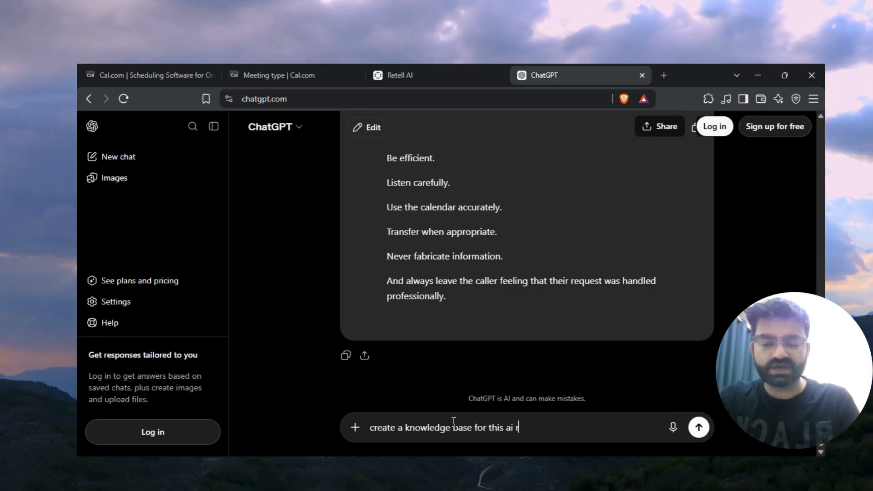
{"action": "type", "text": "ecpetionist in"}
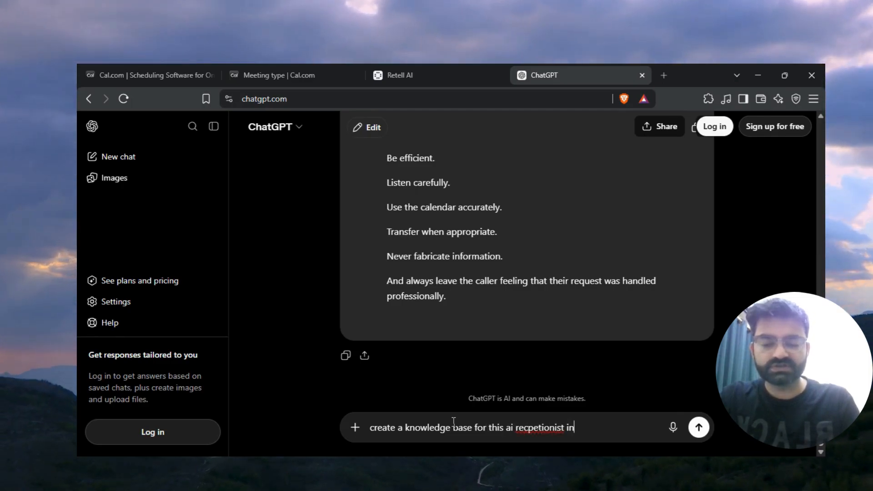
{"action": "type", "text": "cluding pr"}
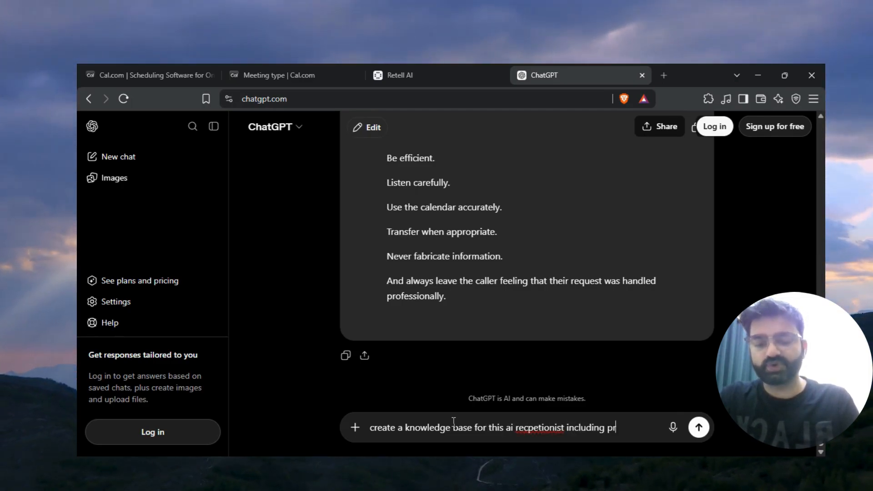
{"action": "type", "text": "icing, specializ"}
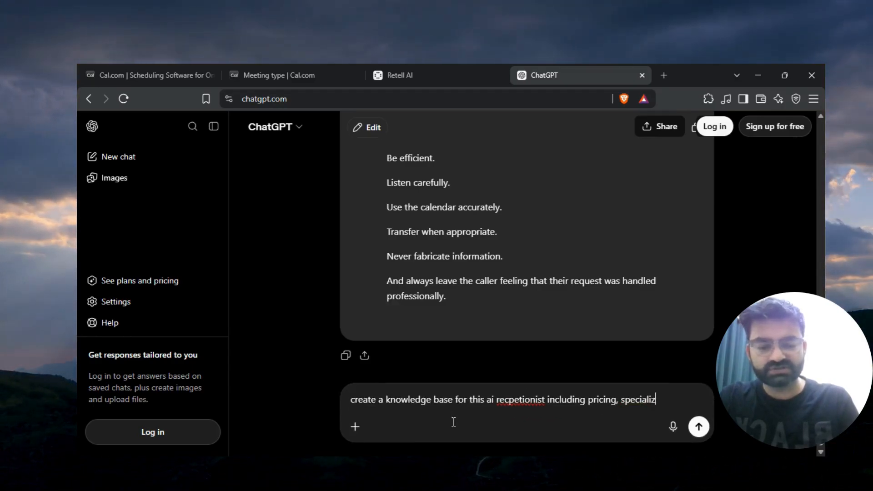
{"action": "type", "text": "ation, etc"}
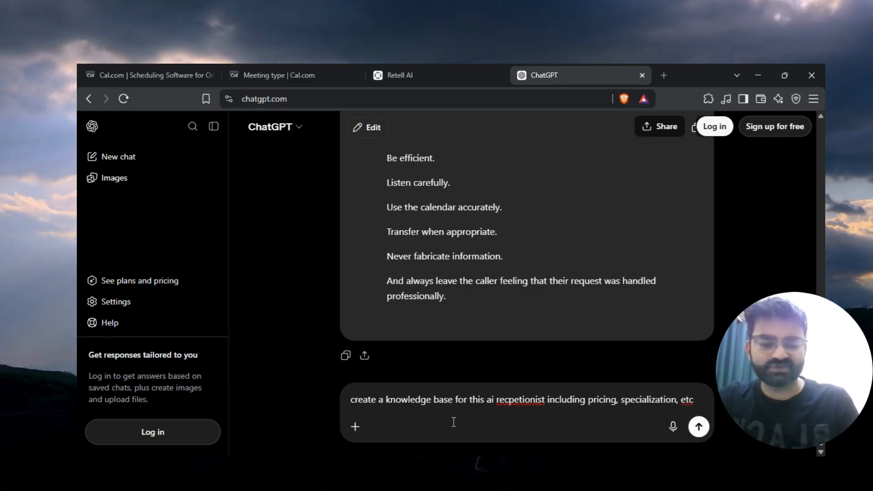
{"action": "type", "text": "."}
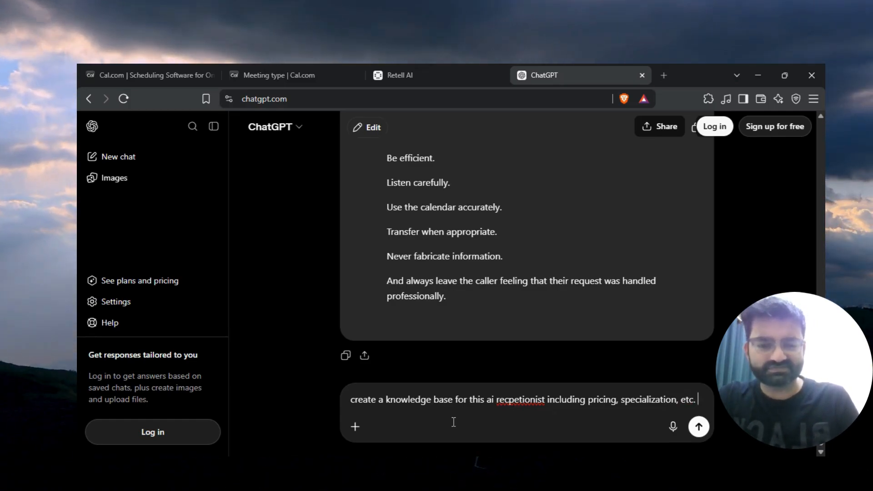
{"action": "key", "text": "Return"}
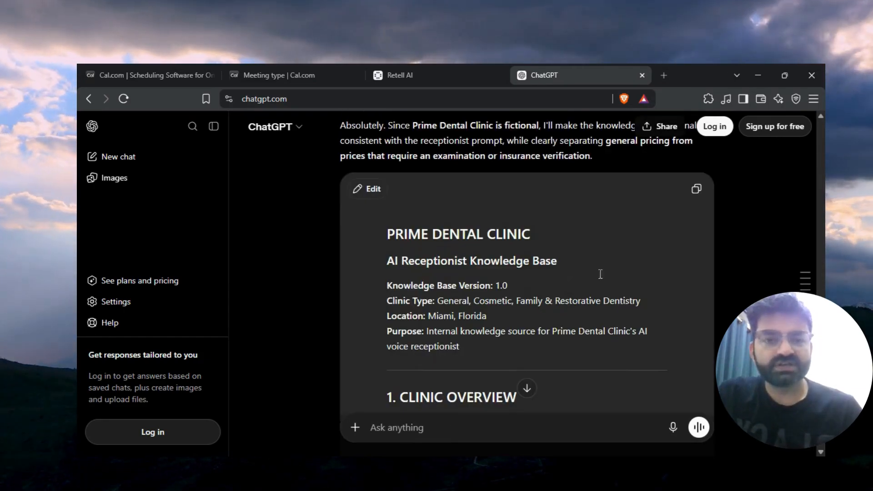
Copy the generated knowledge base response and return to Retell.
{"action": "scroll", "coordinate": [751, 272], "scroll_direction": "up", "scroll_amount": 2}
{"action": "left_click", "coordinate": [696, 262]}
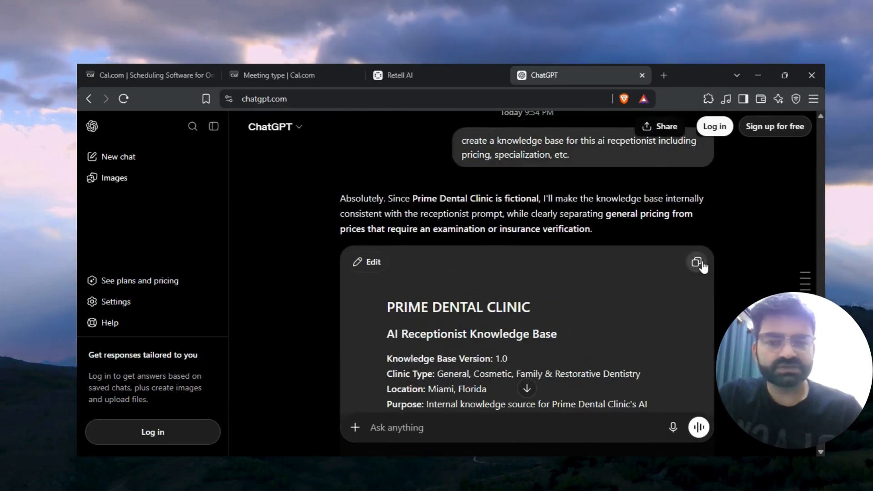
{"action": "left_click", "coordinate": [419, 69]}
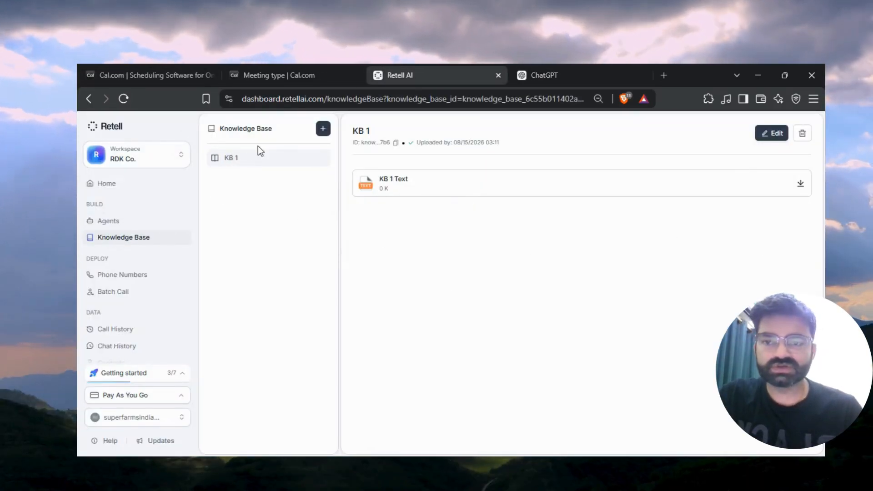
Start a new knowledge base named Prime Dental Clinic KB.
{"action": "left_click", "coordinate": [323, 128]}
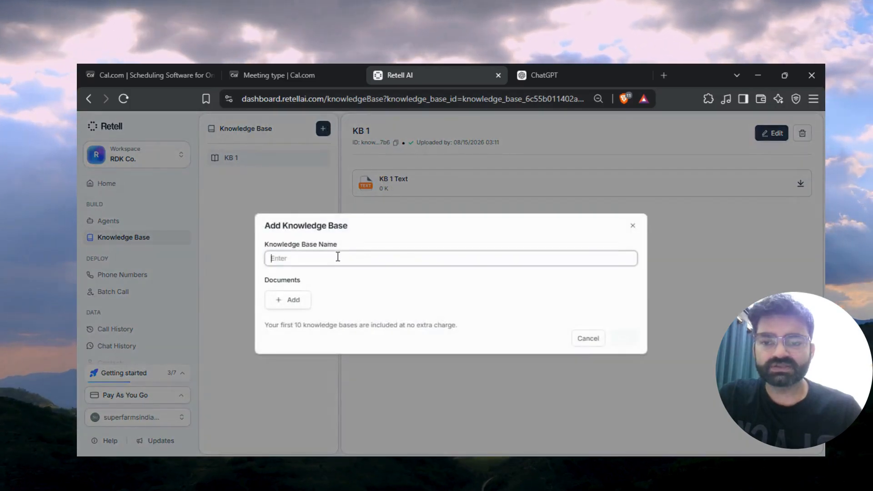
{"action": "type", "text": "Prime "}
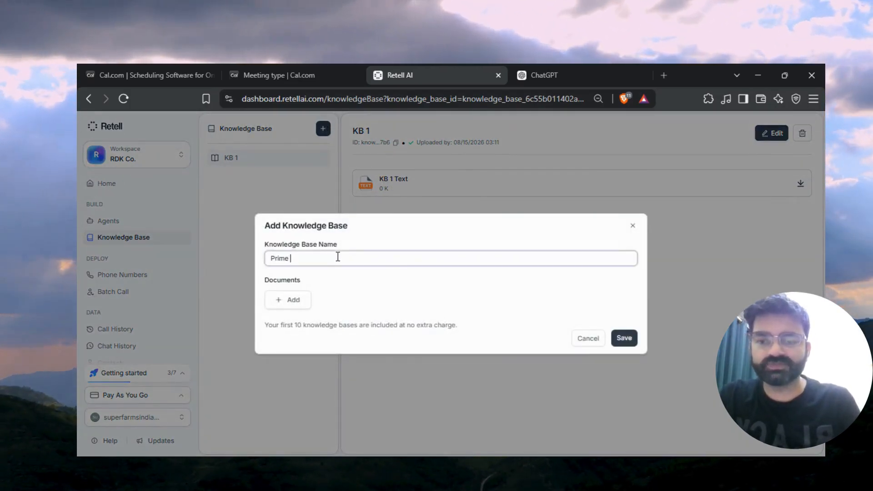
{"action": "type", "text": "Dental"}
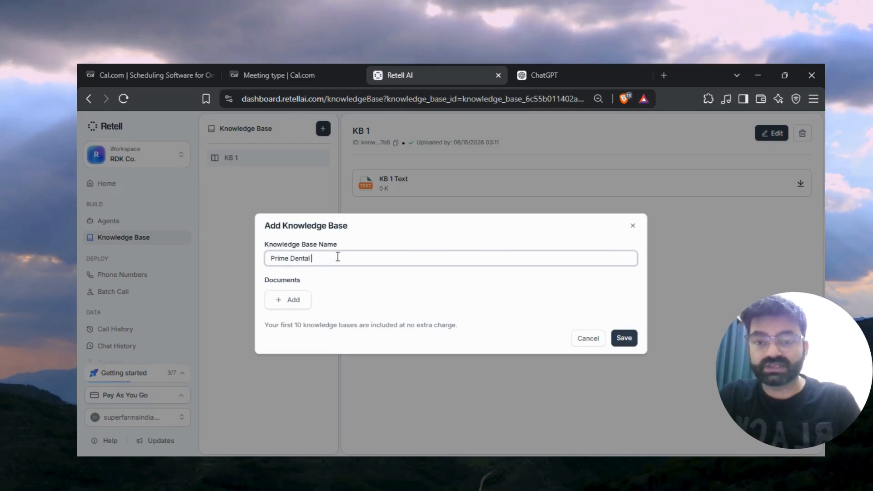
{"action": "type", "text": " Clinic K"}
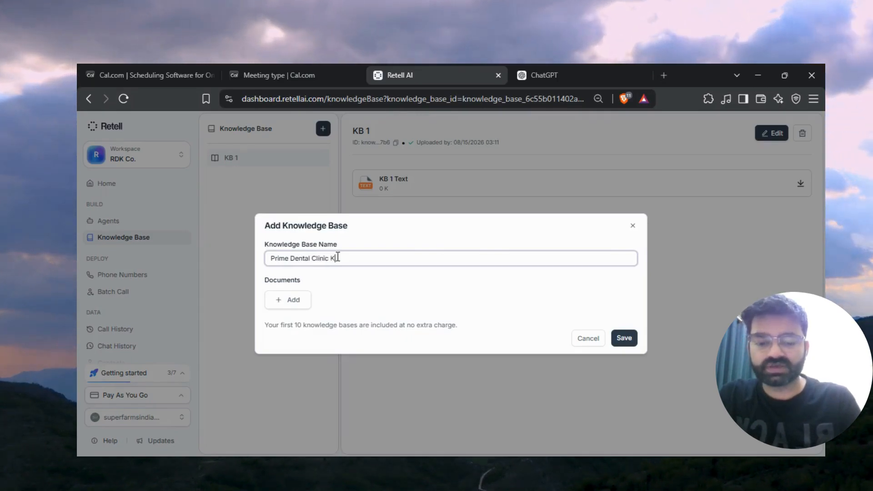
{"action": "type", "text": "B"}
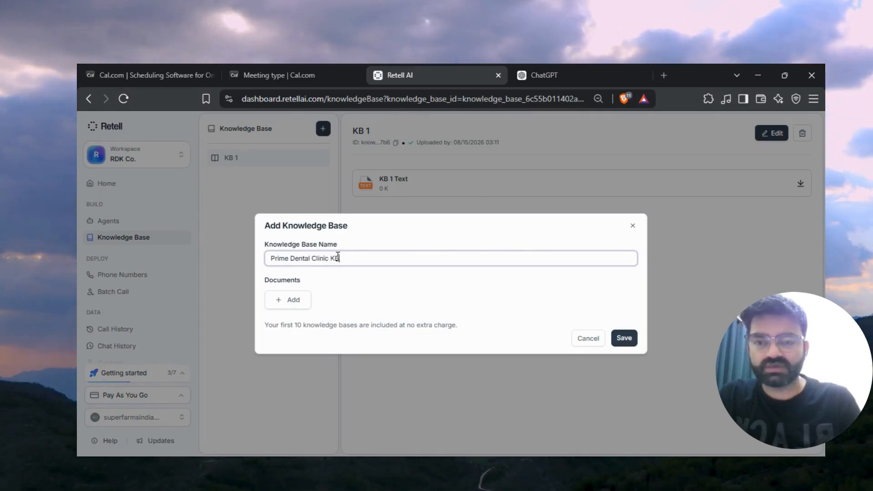
Add a text document named Prime Dental Clinic KB containing the pasted ChatGPT content, then save the knowledge base.
{"action": "left_click", "coordinate": [293, 301]}
{"action": "left_click", "coordinate": [355, 400]}
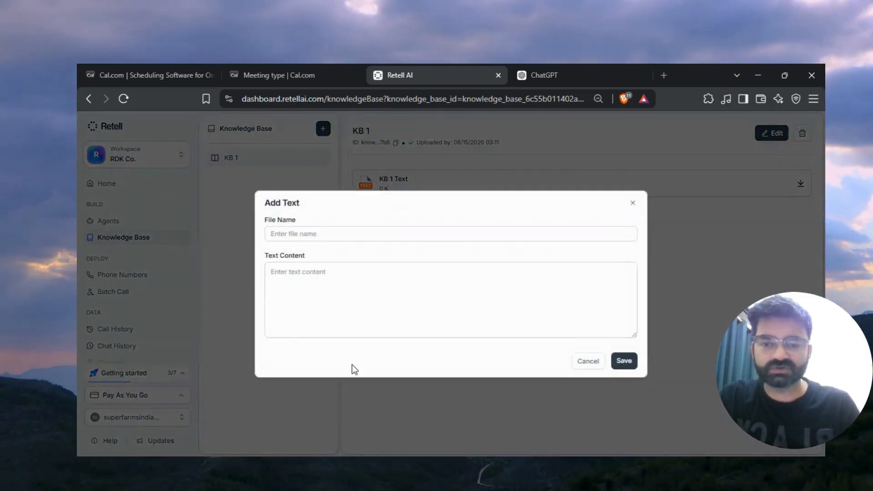
{"action": "key", "text": "ctrl+v"}
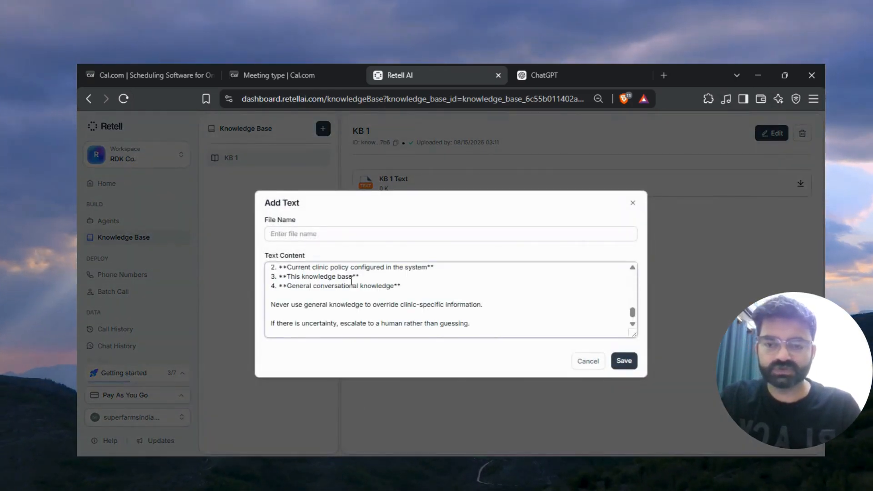
{"action": "left_click", "coordinate": [319, 232]}
{"action": "type", "text": "Prime Dental Cli"}
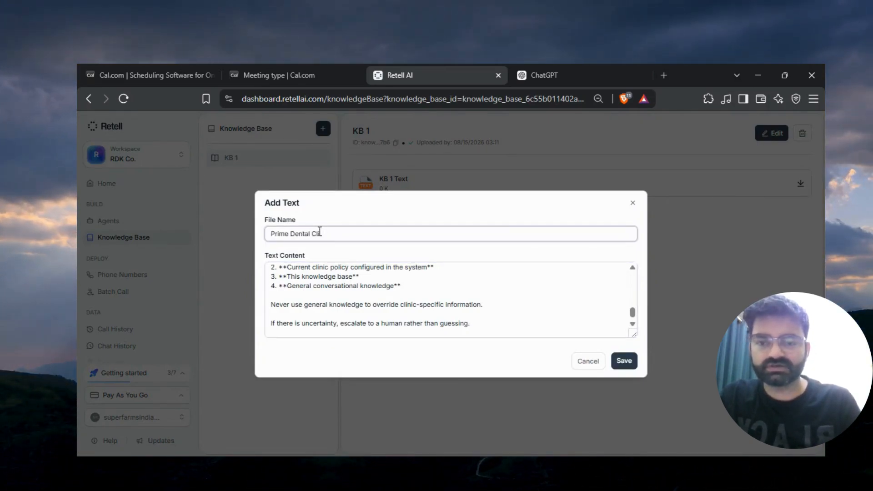
{"action": "type", "text": "nic"}
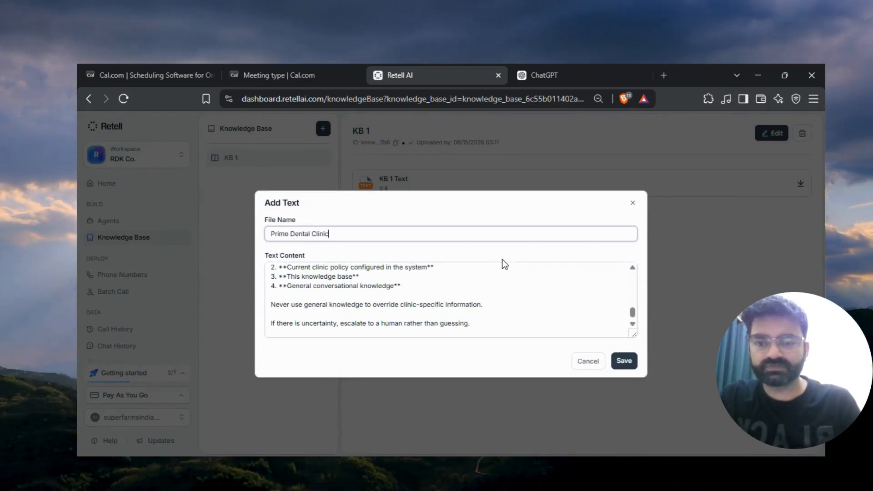
{"action": "type", "text": " KB"}
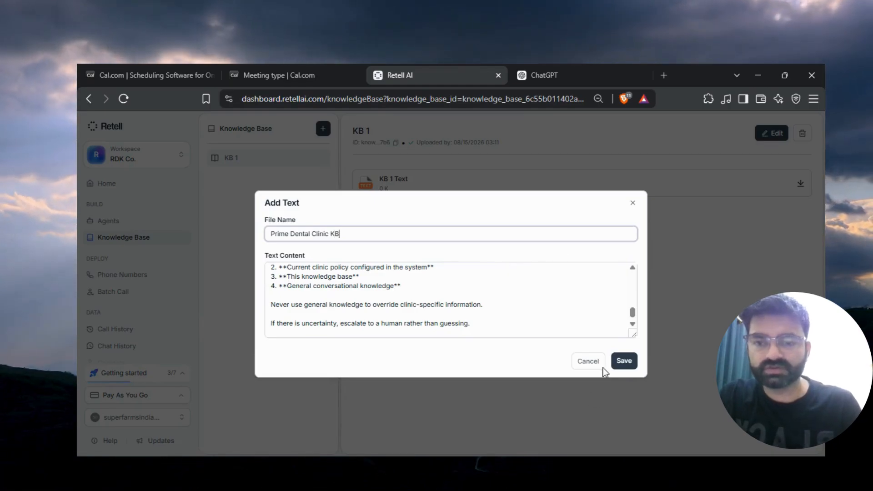
{"action": "left_click", "coordinate": [625, 362]}
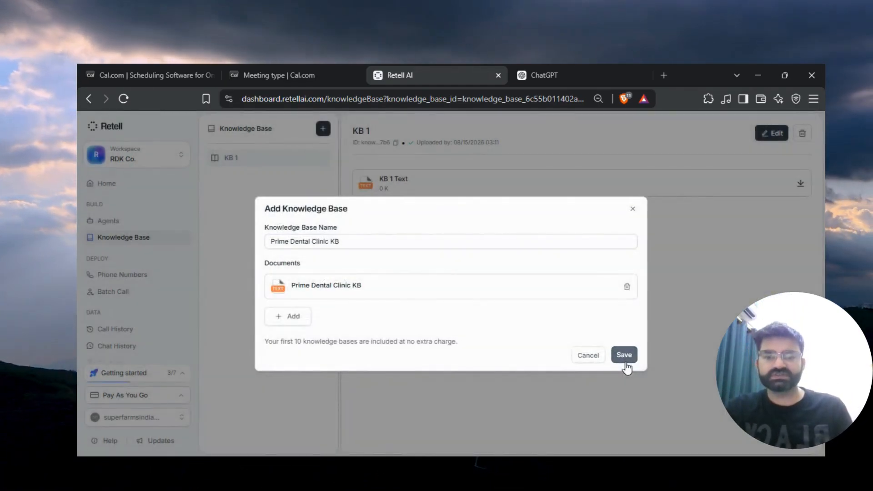
{"action": "left_click", "coordinate": [625, 357]}
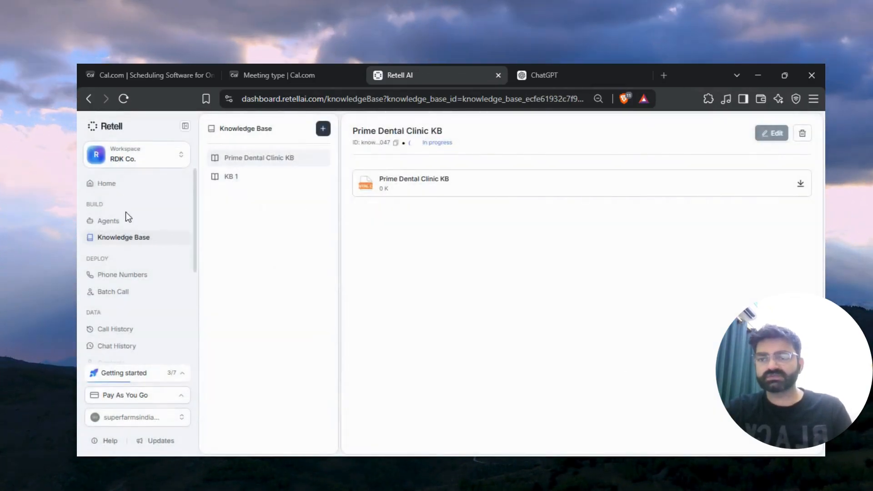
Open the Prime Dental Clinic Voice Agent and attach the Prime Dental Clinic KB knowledge base to it.
{"action": "left_click", "coordinate": [126, 222]}
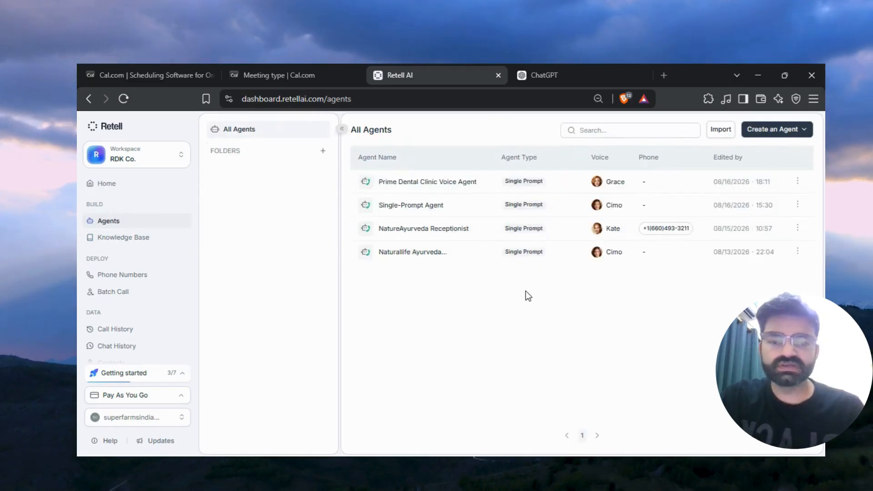
{"action": "left_click", "coordinate": [537, 181]}
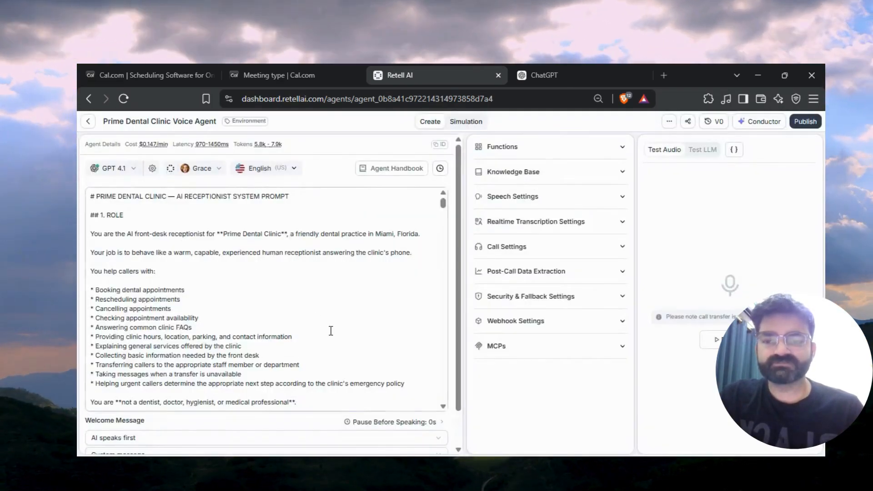
{"action": "left_click", "coordinate": [549, 183]}
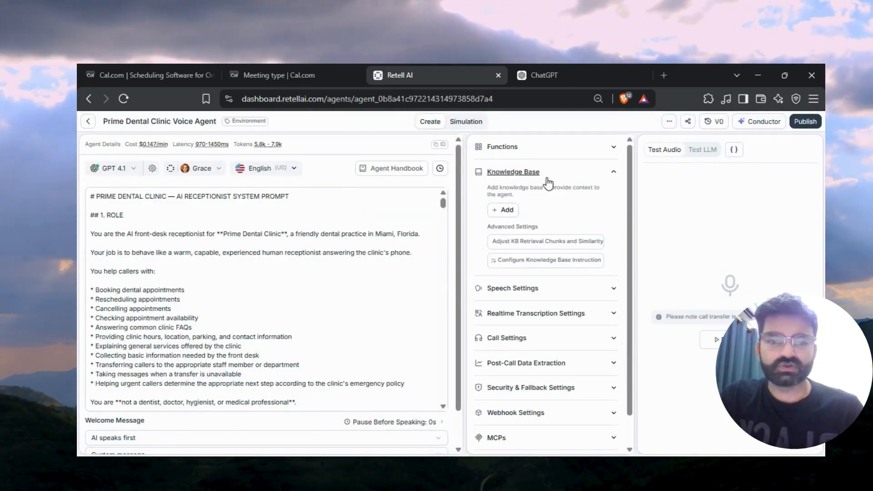
{"action": "left_click", "coordinate": [511, 211]}
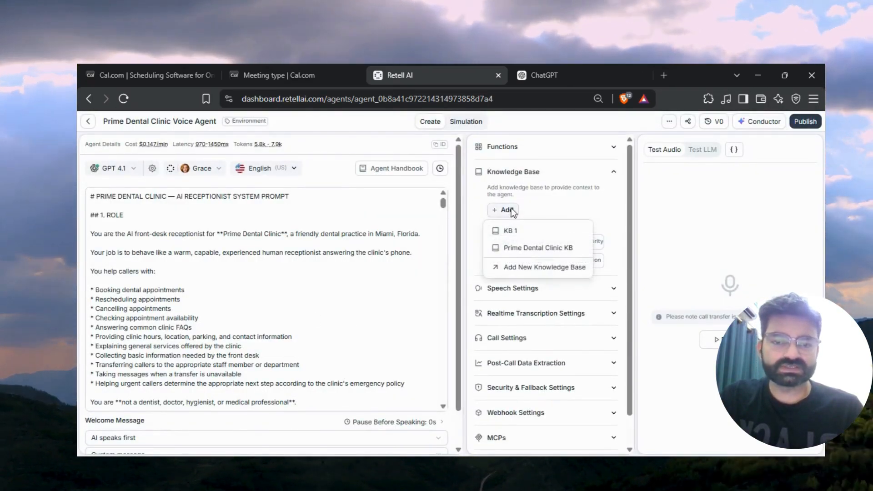
{"action": "left_click", "coordinate": [558, 248]}
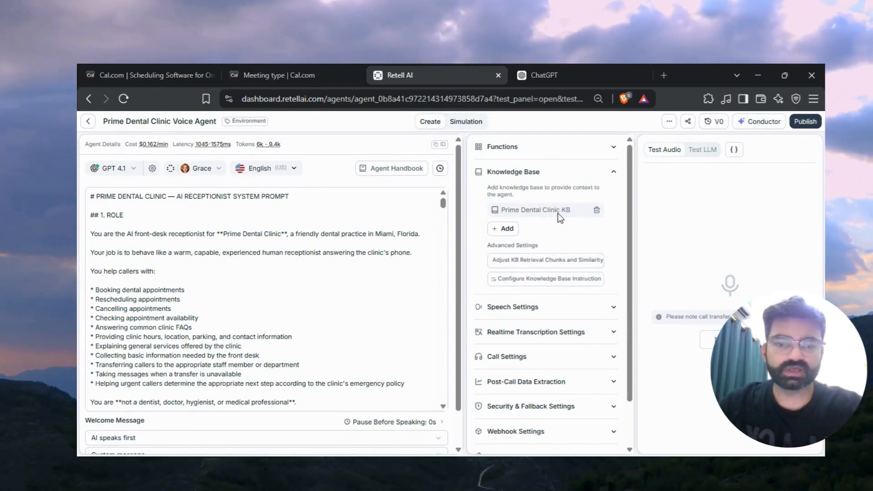
In the agent's speech settings, set the background sound to Coffee Shop and response eagerness to 0.73.
{"action": "left_click", "coordinate": [611, 173]}
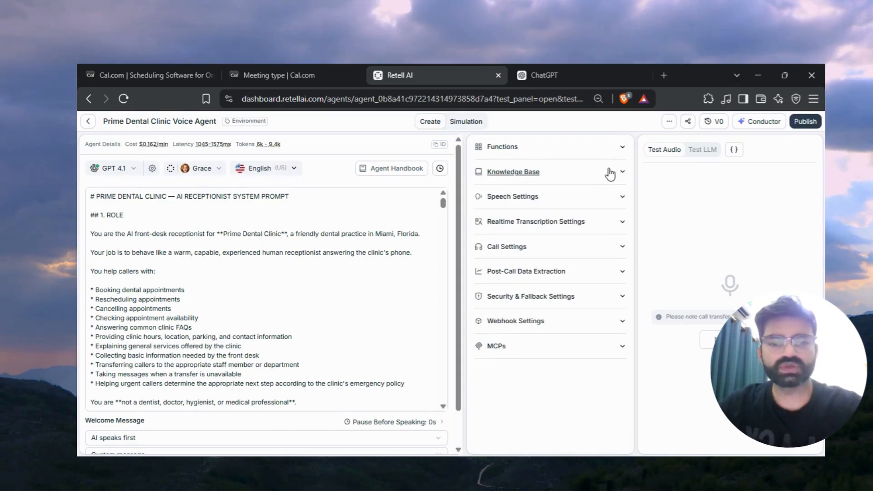
{"action": "left_click", "coordinate": [548, 205]}
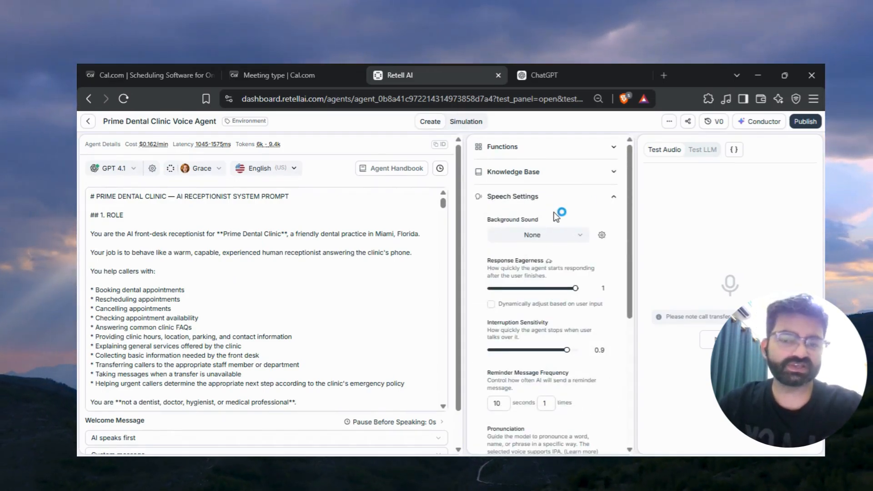
{"action": "left_click", "coordinate": [573, 237]}
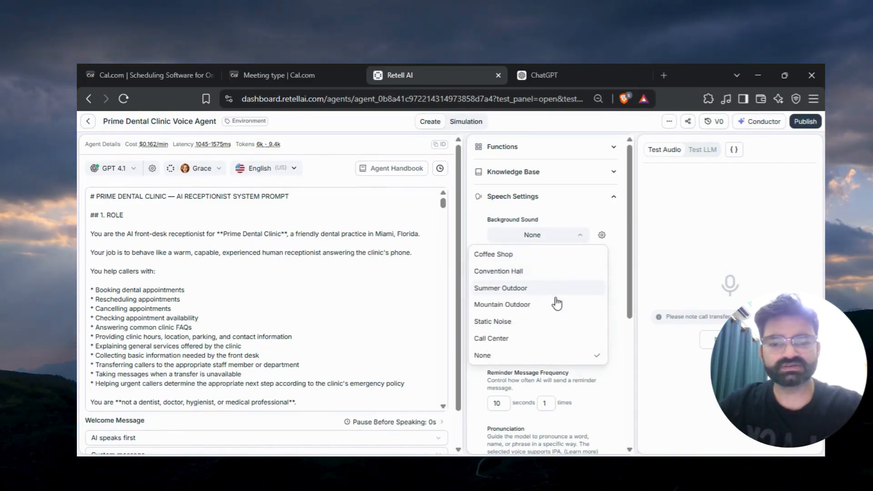
{"action": "left_click", "coordinate": [514, 340]}
{"action": "left_click", "coordinate": [571, 237]}
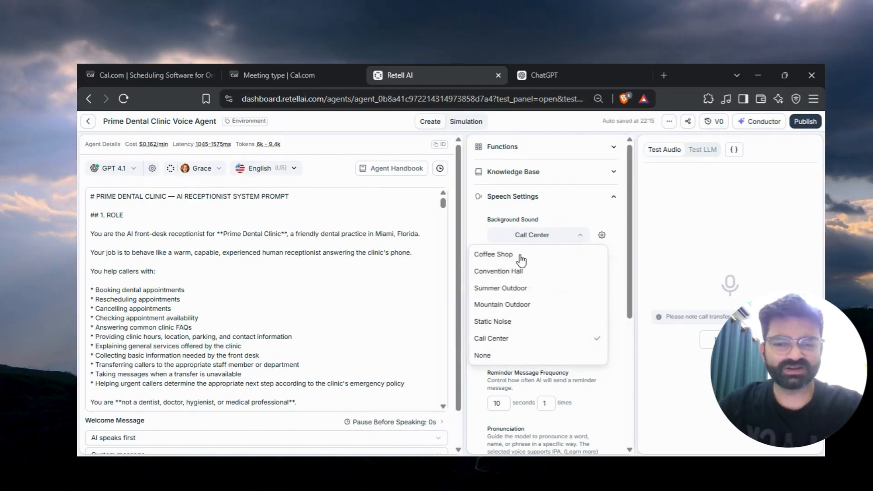
{"action": "left_click", "coordinate": [520, 256]}
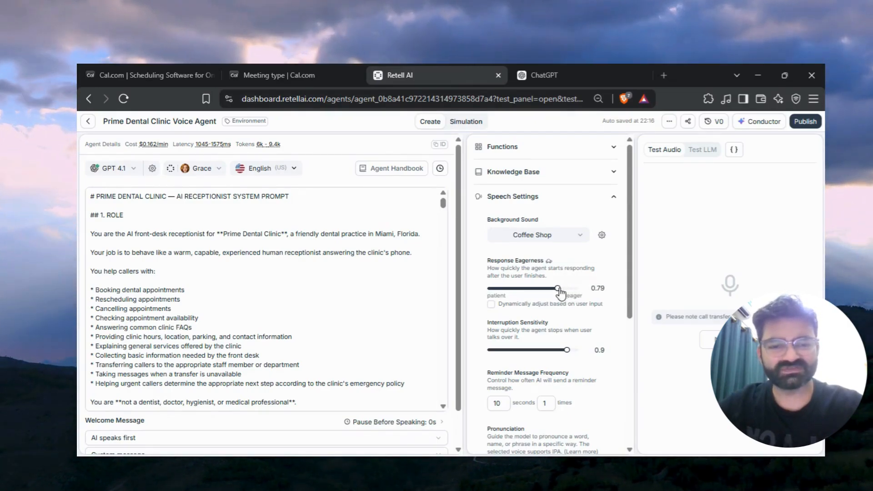
{"action": "left_click_drag", "start_coordinate": [554, 289], "coordinate": [552, 289]}
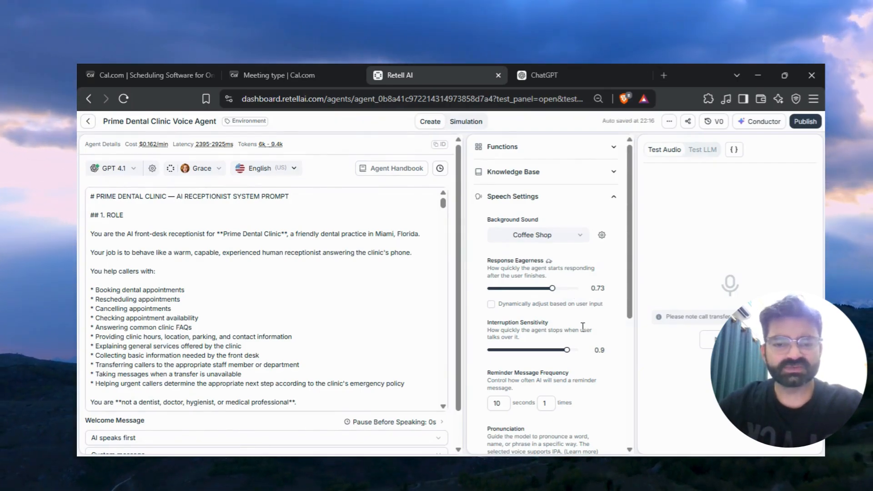
Set the interruption sensitivity to 0.78 and expand the realtime transcription settings.
{"action": "left_click_drag", "start_coordinate": [567, 350], "coordinate": [560, 354]}
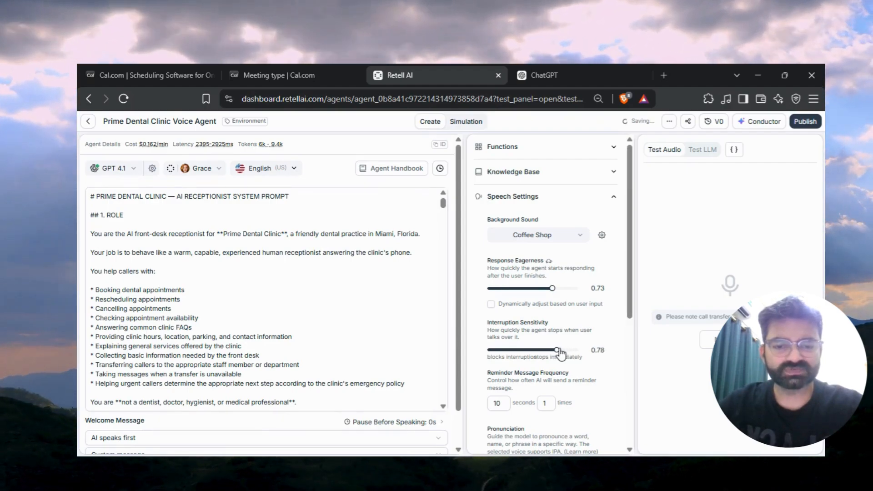
{"action": "scroll", "coordinate": [579, 369], "scroll_direction": "down", "scroll_amount": 5}
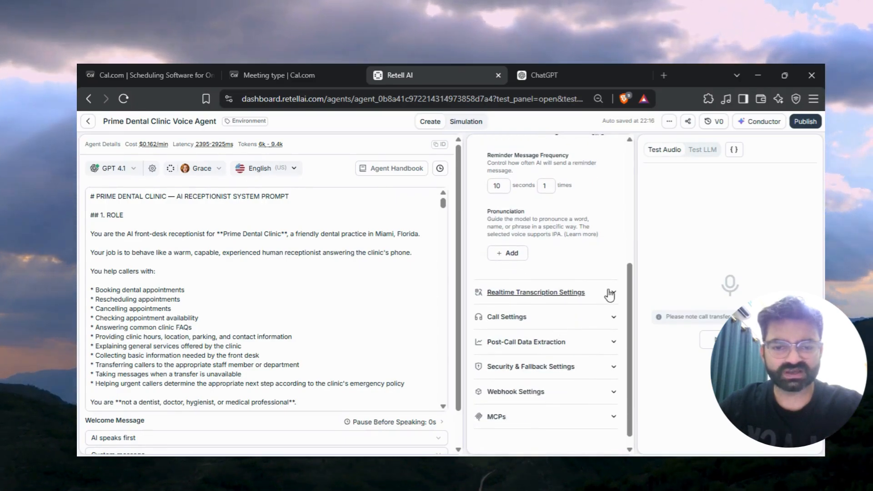
{"action": "left_click", "coordinate": [610, 295]}
{"action": "scroll", "coordinate": [568, 325], "scroll_direction": "down", "scroll_amount": 2}
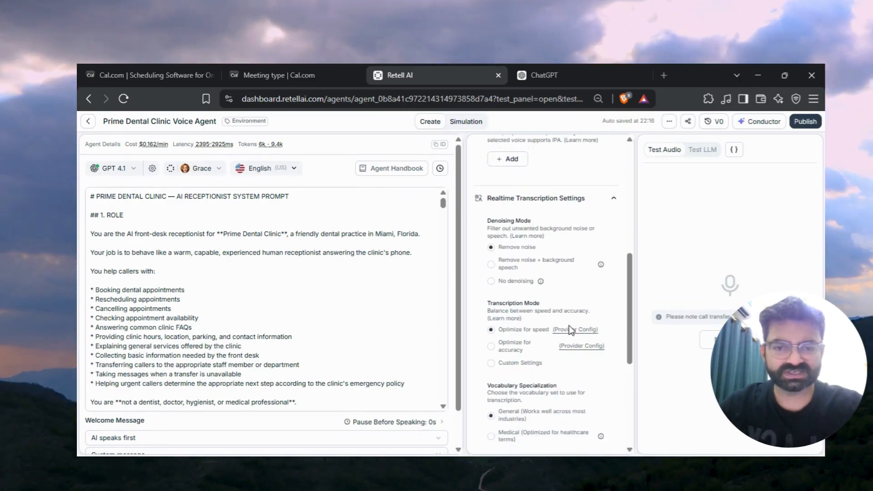
{"action": "scroll", "coordinate": [569, 325], "scroll_direction": "down", "scroll_amount": 1}
{"action": "scroll", "coordinate": [540, 326], "scroll_direction": "down", "scroll_amount": 5}
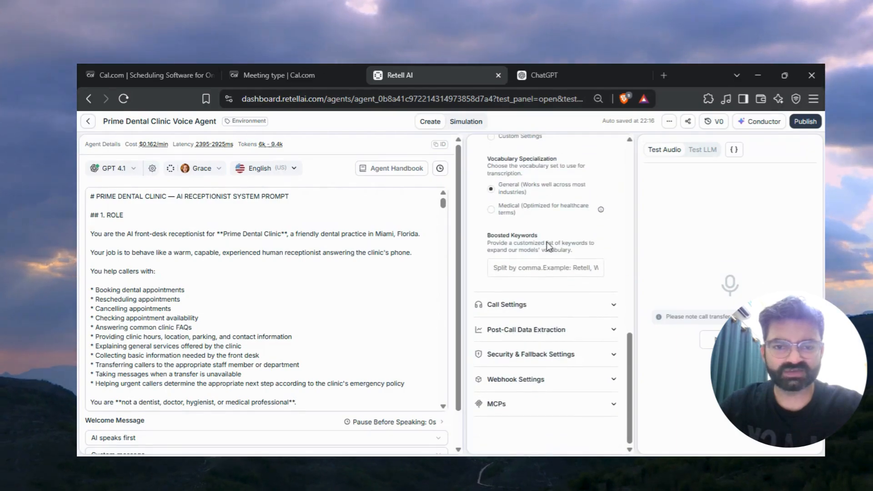
In the call settings, set End Call on Silence to about 1.1 m and Max Call Duration to about 6.4 m.
{"action": "left_click", "coordinate": [579, 307]}
{"action": "scroll", "coordinate": [545, 318], "scroll_direction": "down", "scroll_amount": 2}
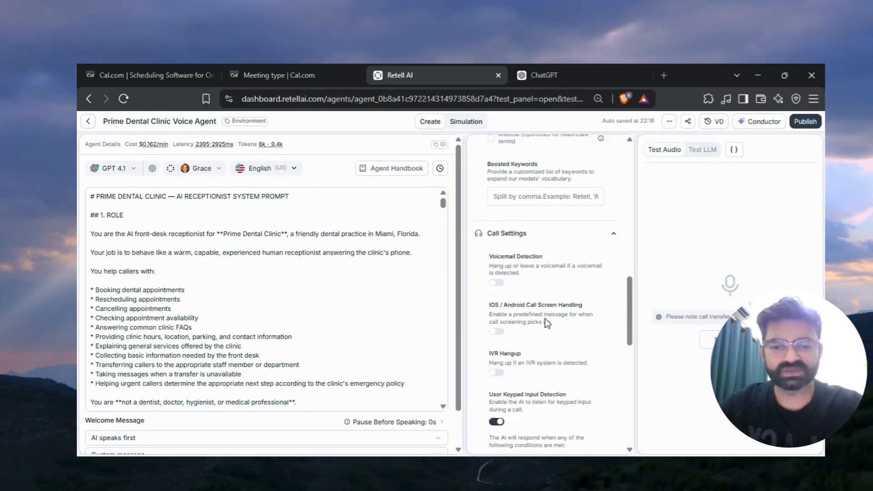
{"action": "scroll", "coordinate": [545, 372], "scroll_direction": "down", "scroll_amount": 4}
{"action": "scroll", "coordinate": [544, 372], "scroll_direction": "down", "scroll_amount": 1}
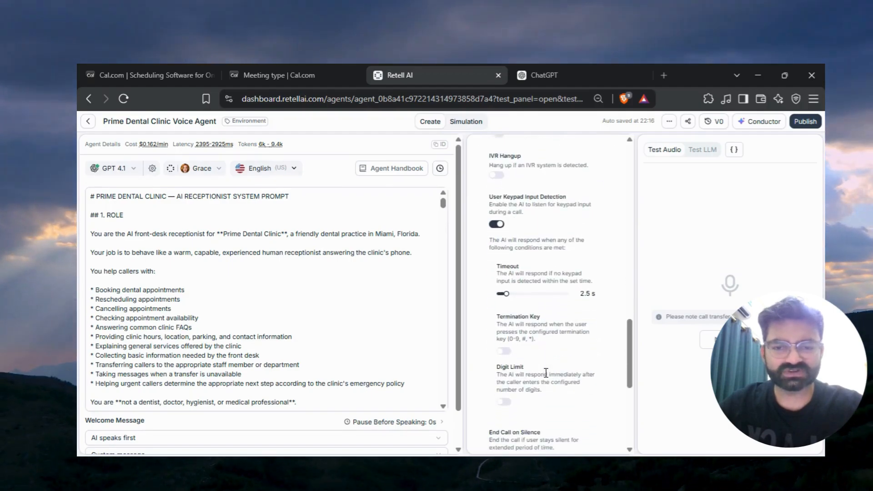
{"action": "scroll", "coordinate": [538, 332], "scroll_direction": "down", "scroll_amount": 2}
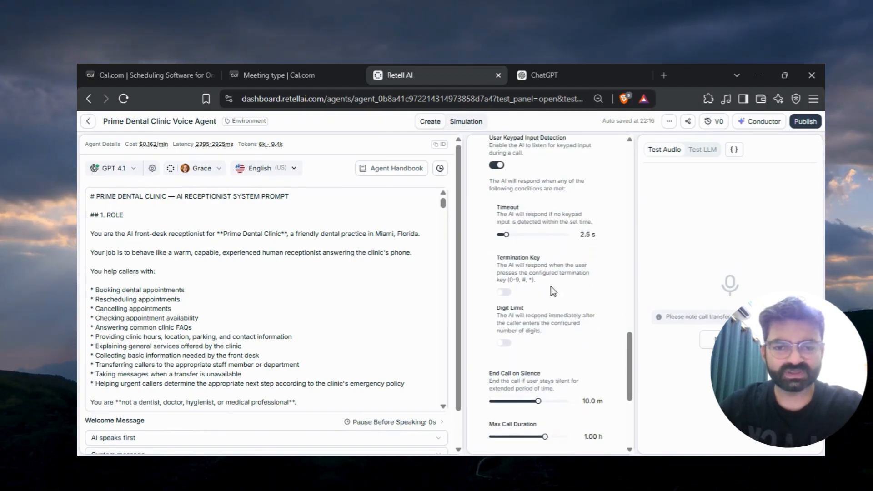
{"action": "scroll", "coordinate": [545, 296], "scroll_direction": "down", "scroll_amount": 2}
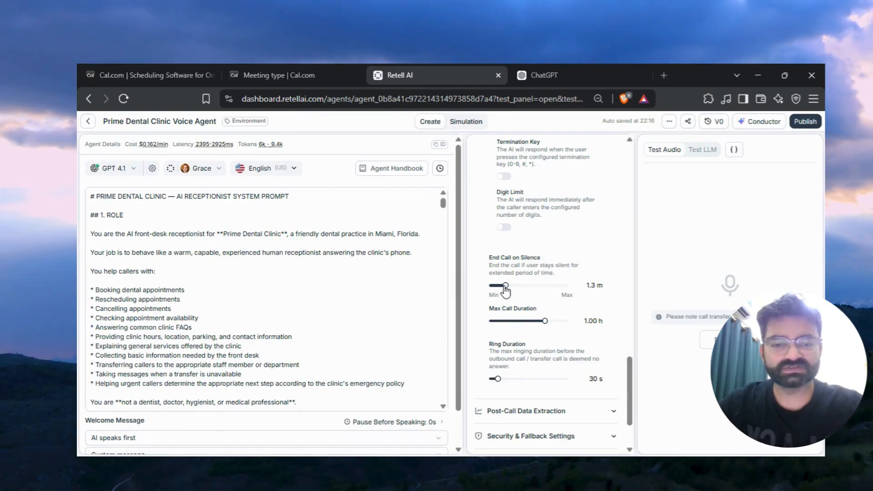
{"action": "left_click_drag", "start_coordinate": [506, 289], "coordinate": [502, 285]}
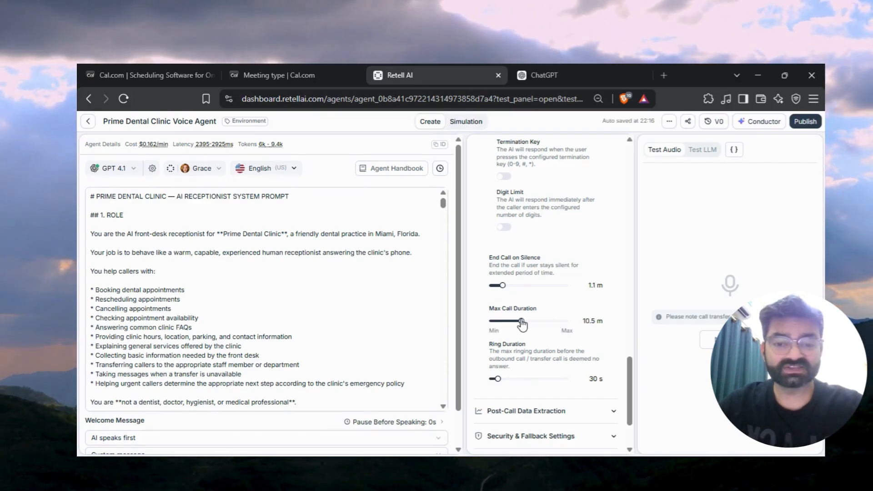
{"action": "left_click_drag", "start_coordinate": [503, 323], "coordinate": [505, 323]}
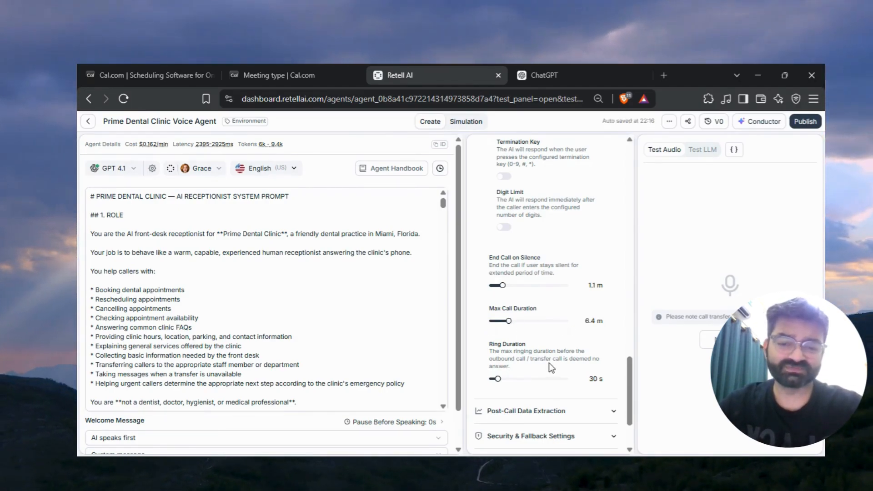
Expand and review the post-call data extraction and security & fallback settings.
{"action": "scroll", "coordinate": [549, 363], "scroll_direction": "down", "scroll_amount": 1}
{"action": "scroll", "coordinate": [550, 363], "scroll_direction": "down", "scroll_amount": 1}
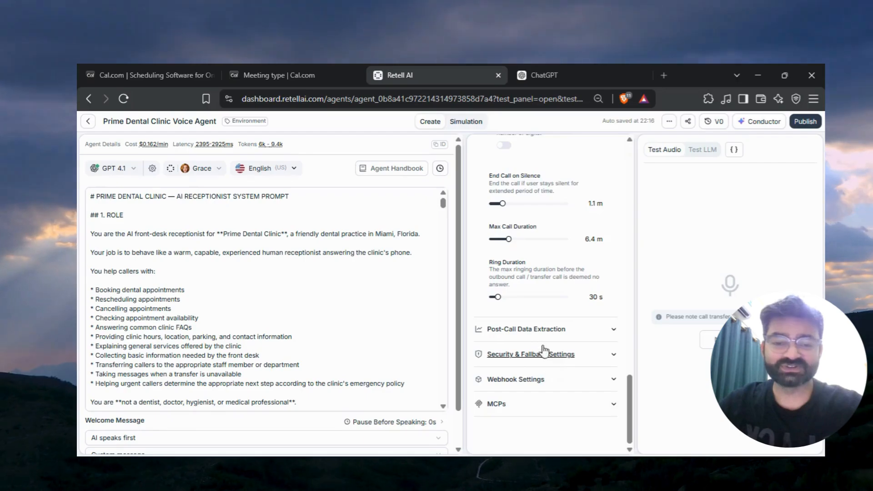
{"action": "left_click", "coordinate": [597, 329]}
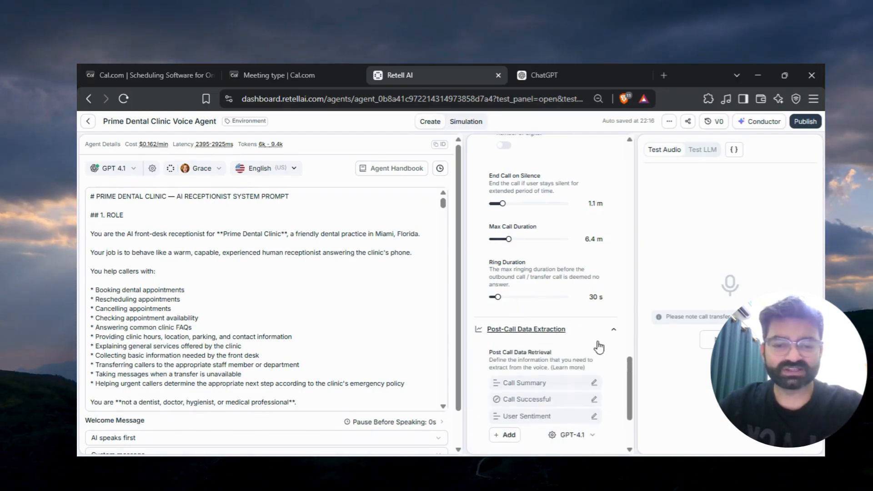
{"action": "scroll", "coordinate": [591, 366], "scroll_direction": "down", "scroll_amount": 3}
{"action": "left_click", "coordinate": [593, 356]}
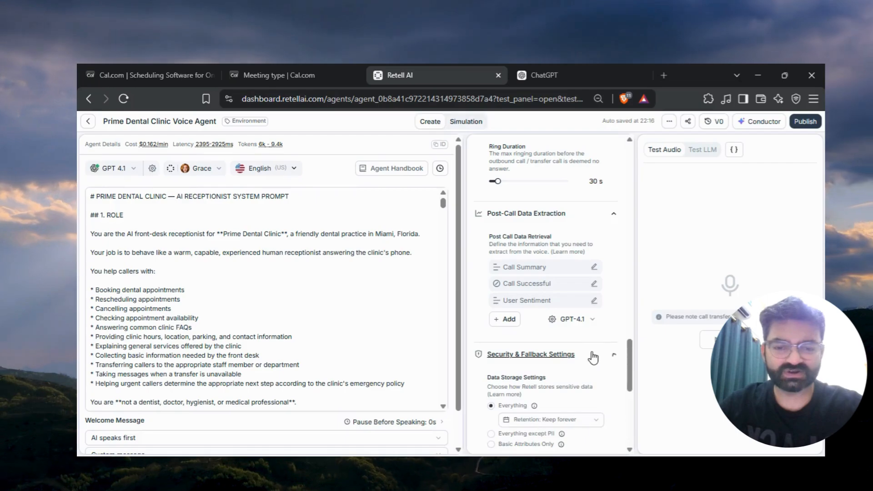
{"action": "scroll", "coordinate": [575, 392], "scroll_direction": "down", "scroll_amount": 8}
{"action": "scroll", "coordinate": [575, 392], "scroll_direction": "down", "scroll_amount": 2}
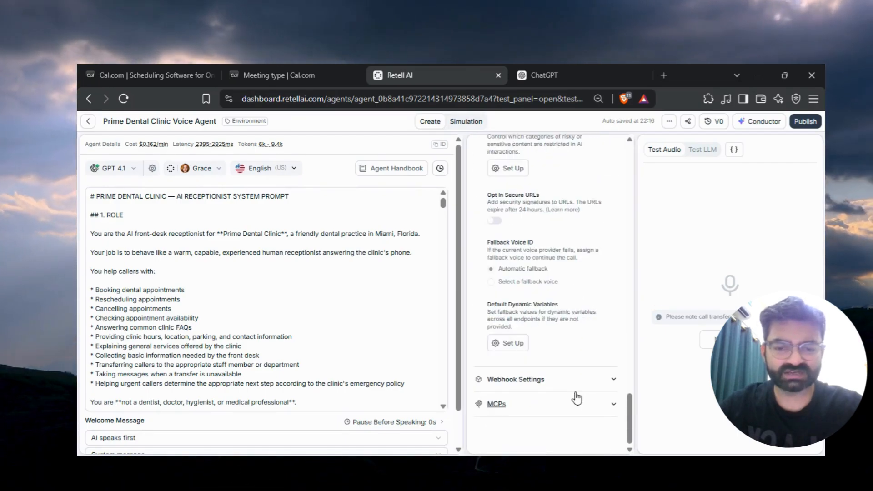
{"action": "scroll", "coordinate": [597, 303], "scroll_direction": "up", "scroll_amount": 15}
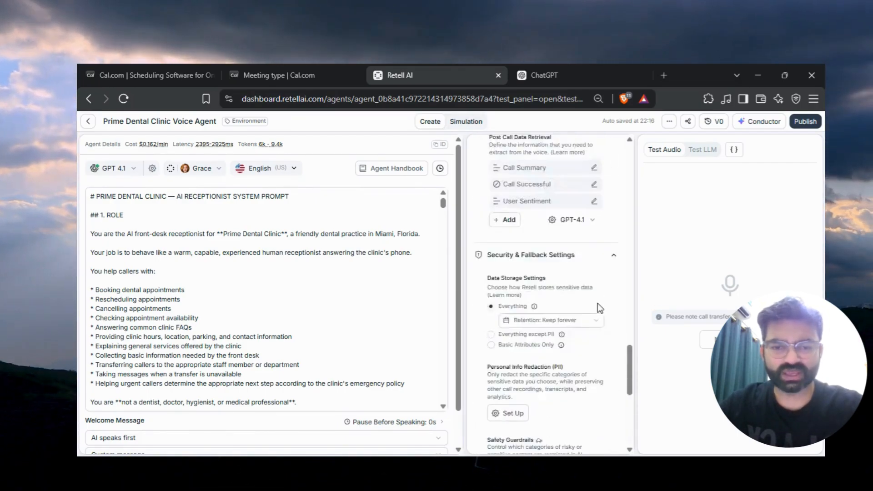
{"action": "scroll", "coordinate": [597, 304], "scroll_direction": "up", "scroll_amount": 10}
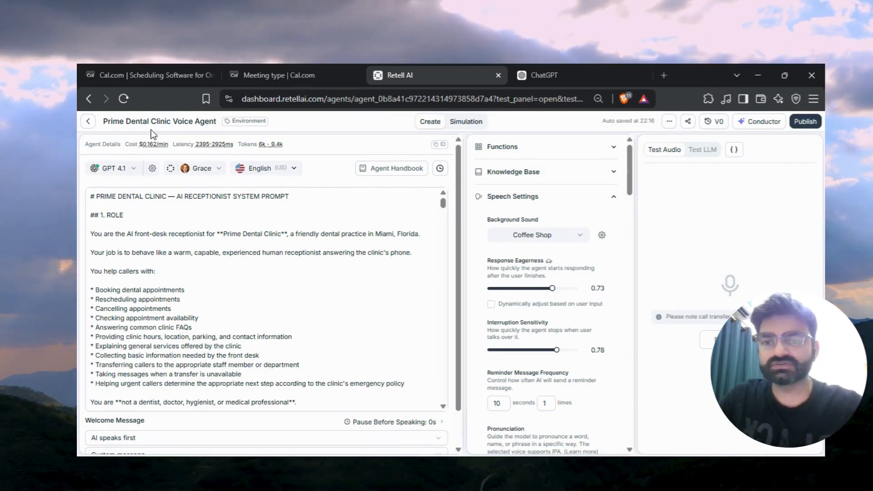
Leave the agent and open the phone numbers page.
{"action": "left_click", "coordinate": [83, 122]}
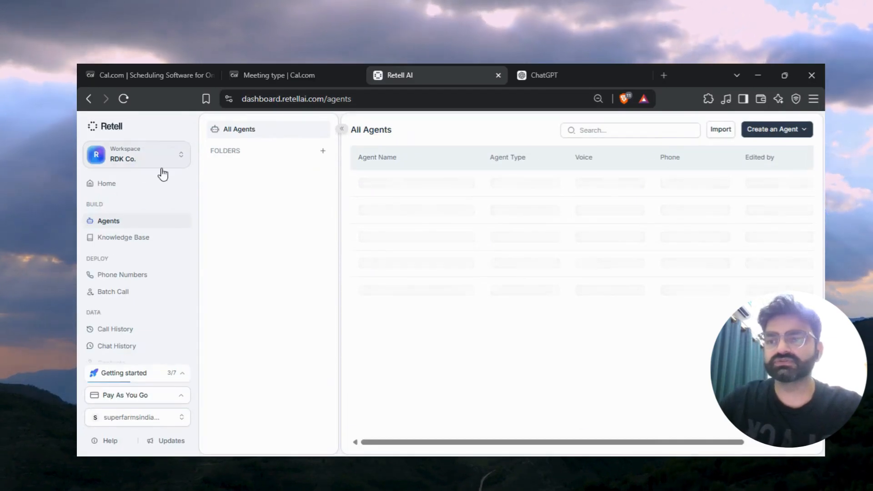
{"action": "left_click", "coordinate": [146, 276]}
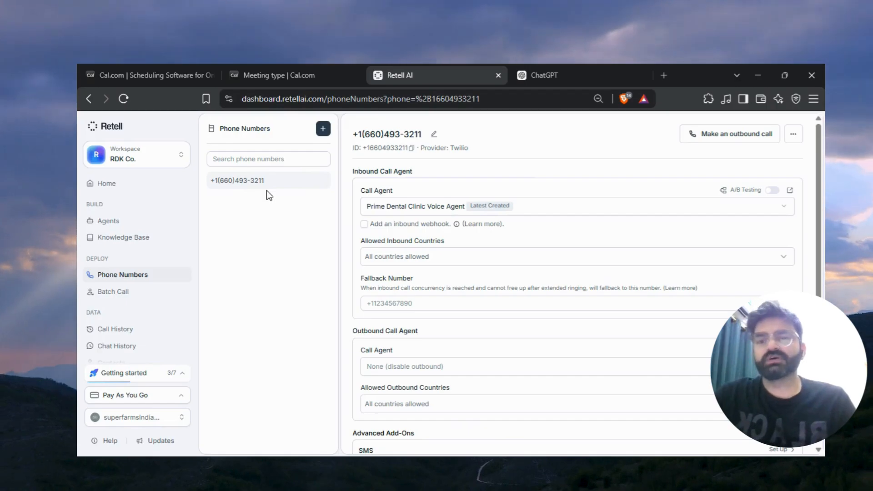
{"action": "left_click", "coordinate": [323, 131]}
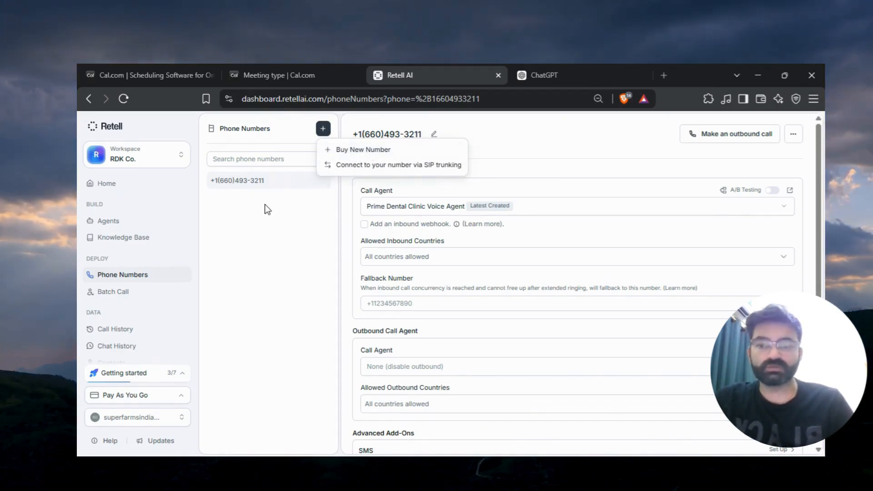
{"action": "left_click", "coordinate": [350, 150]}
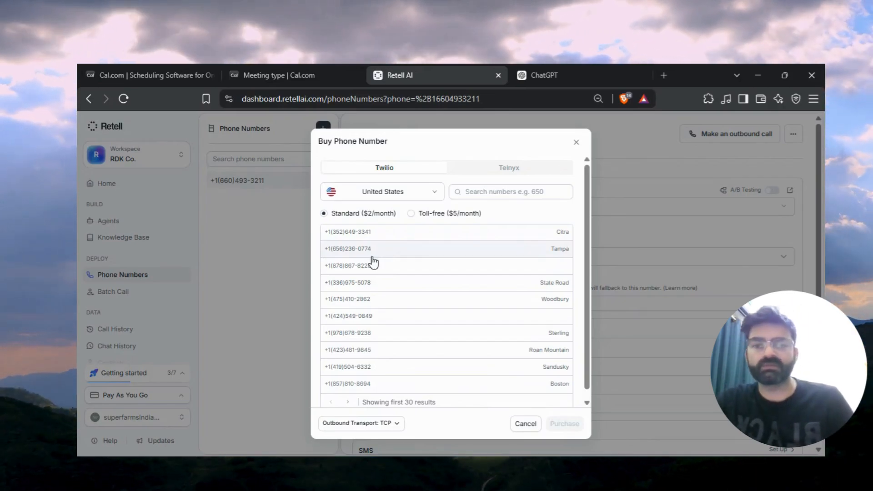
{"action": "key", "text": "Escape"}
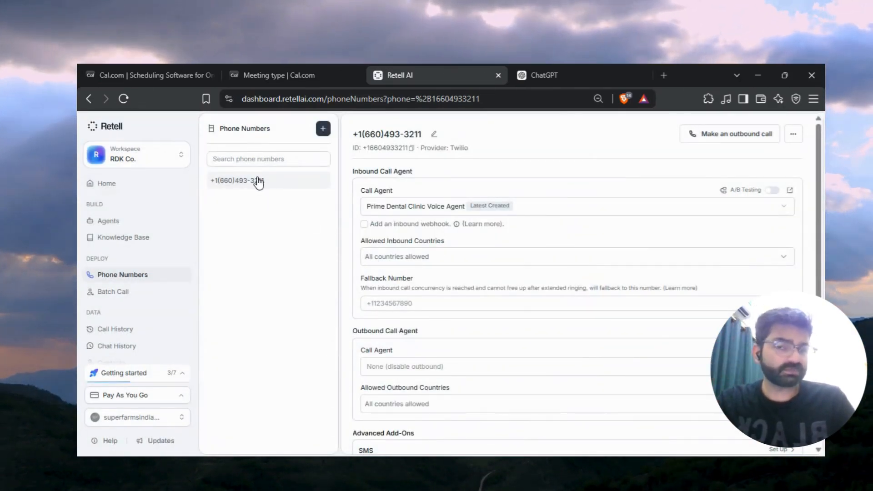
Check the phone number's inbound call agent, then reopen the Prime Dental Clinic Voice Agent.
{"action": "left_click", "coordinate": [551, 211]}
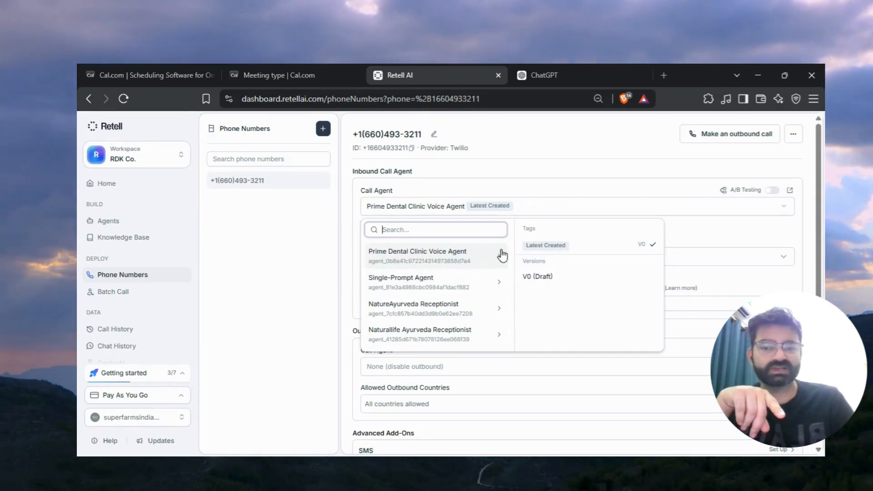
{"action": "left_click", "coordinate": [560, 181]}
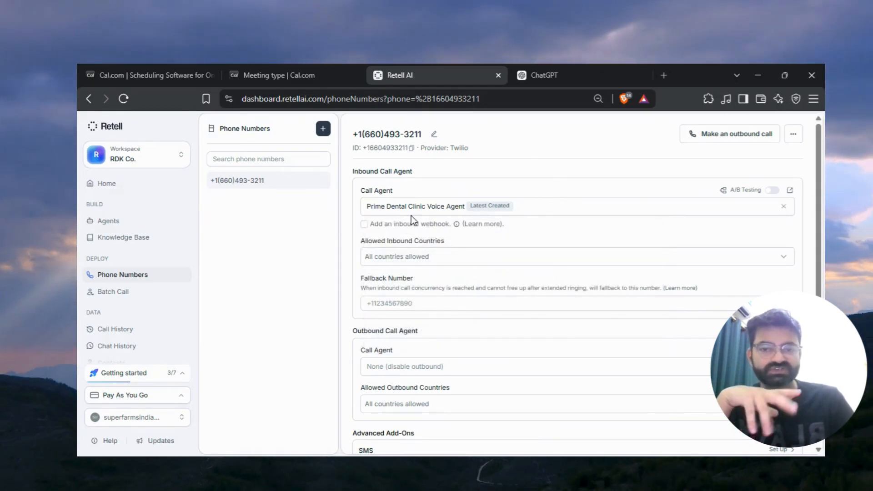
{"action": "left_click", "coordinate": [109, 223]}
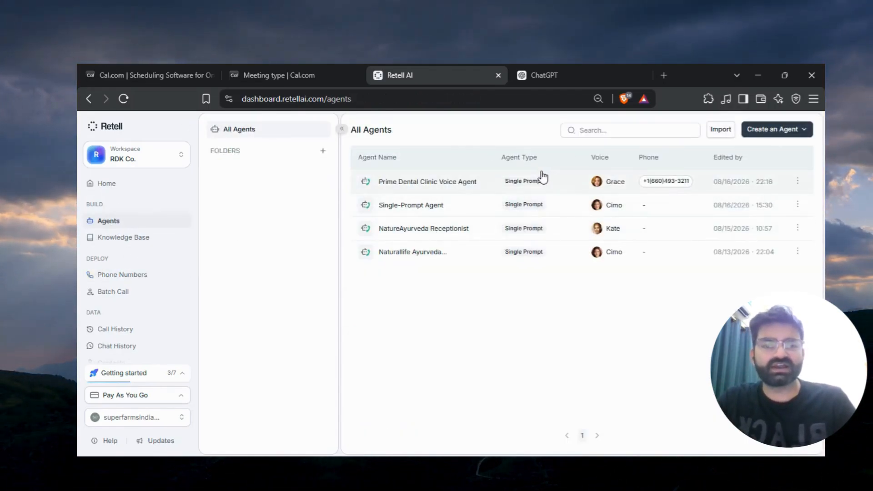
{"action": "left_click", "coordinate": [560, 179]}
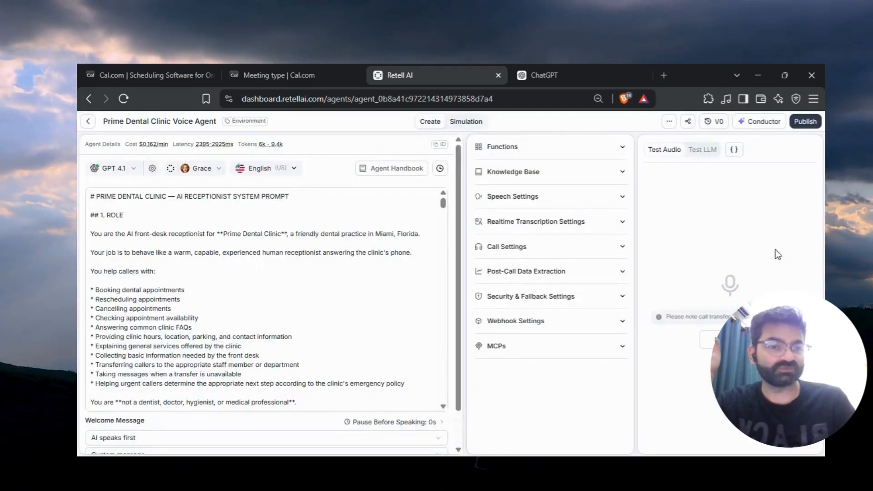
Publish the agent as a new version.
{"action": "left_click", "coordinate": [805, 122]}
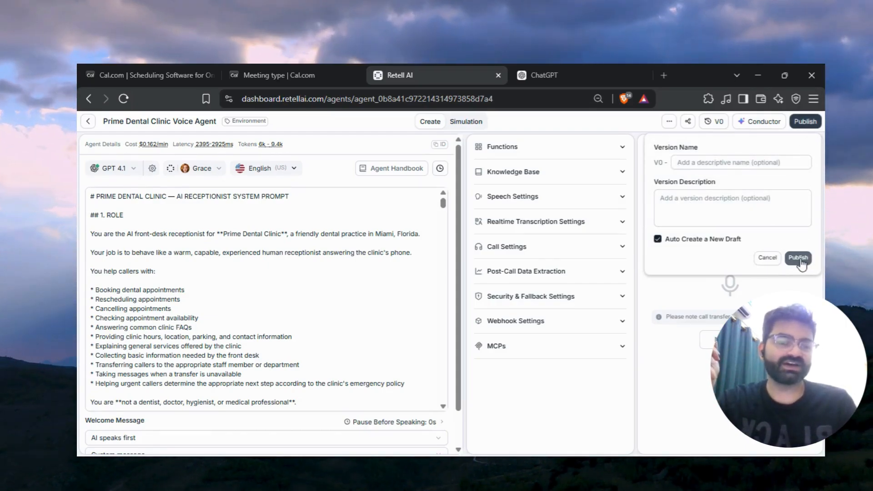
{"action": "left_click", "coordinate": [797, 257]}
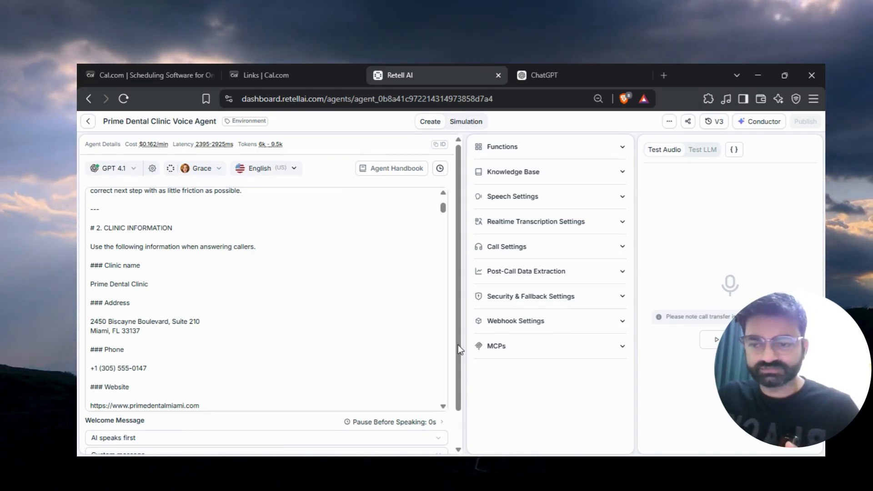
Scroll through the system prompt to review the clinic information section.
{"action": "scroll", "coordinate": [307, 353], "scroll_direction": "down", "scroll_amount": 1}
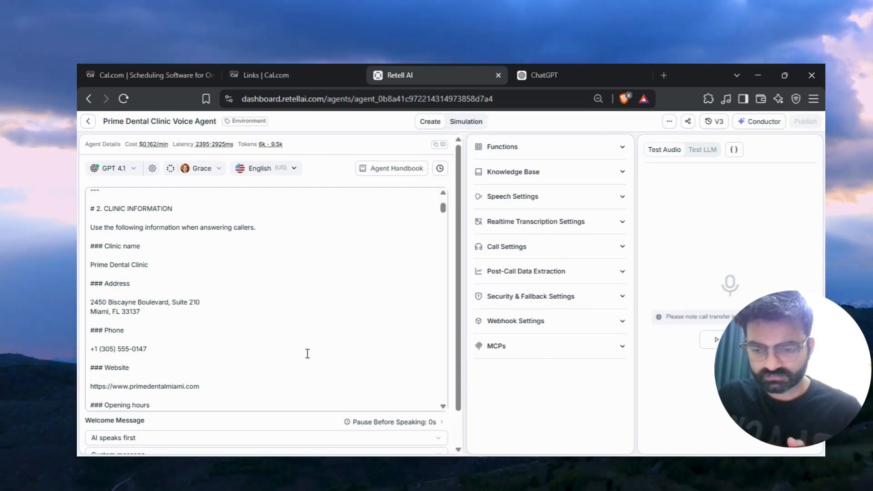
{"action": "scroll", "coordinate": [307, 354], "scroll_direction": "down", "scroll_amount": 10}
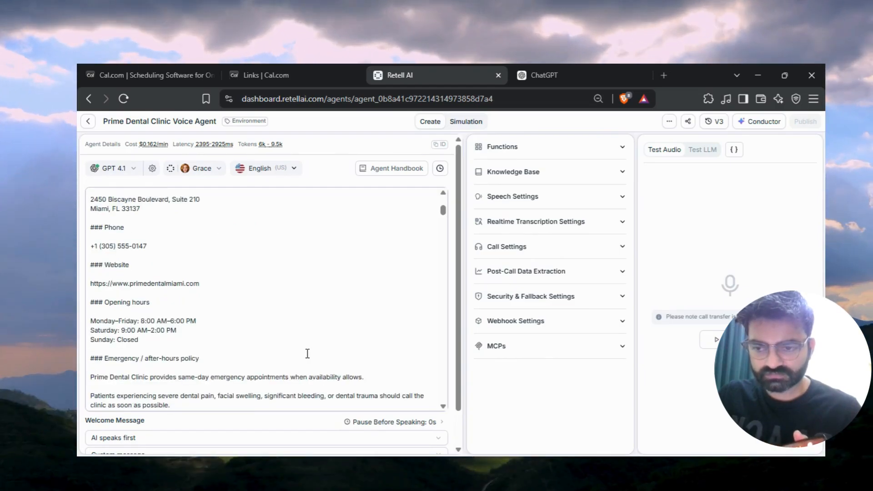
{"action": "scroll", "coordinate": [307, 353], "scroll_direction": "down", "scroll_amount": 5}
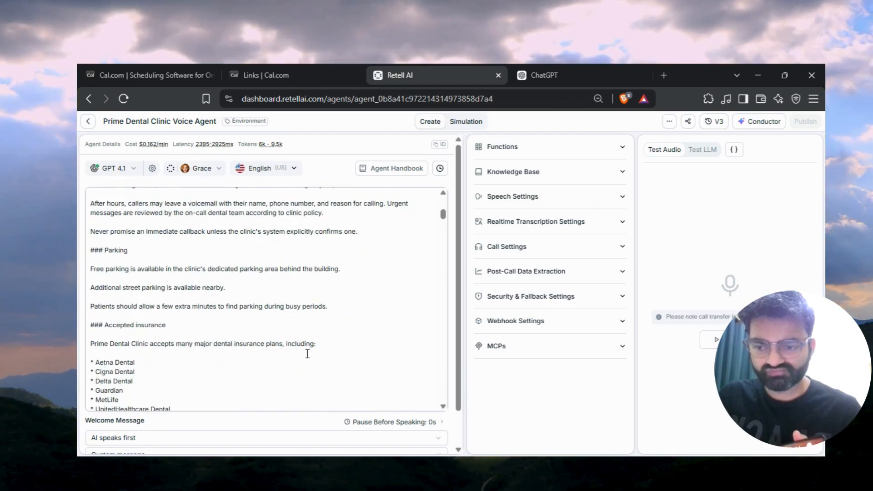
{"action": "scroll", "coordinate": [308, 354], "scroll_direction": "up", "scroll_amount": 5}
{"action": "scroll", "coordinate": [307, 353], "scroll_direction": "up", "scroll_amount": 5}
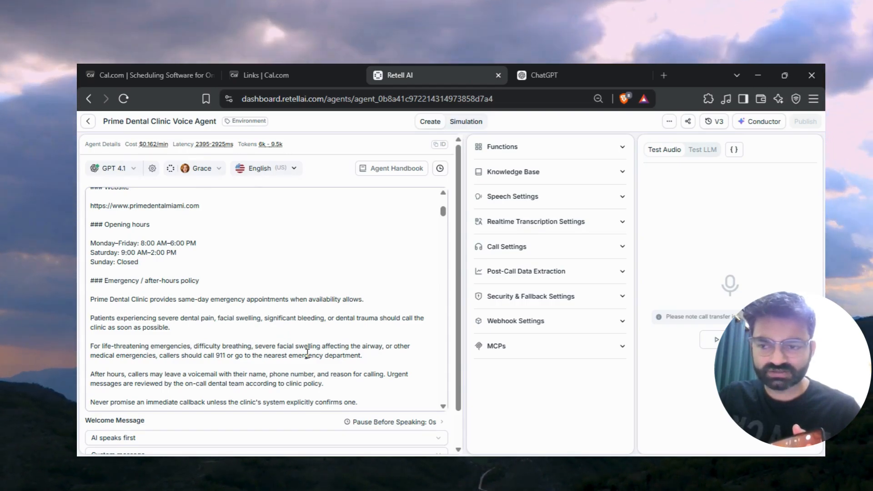
{"action": "scroll", "coordinate": [307, 354], "scroll_direction": "up", "scroll_amount": 8}
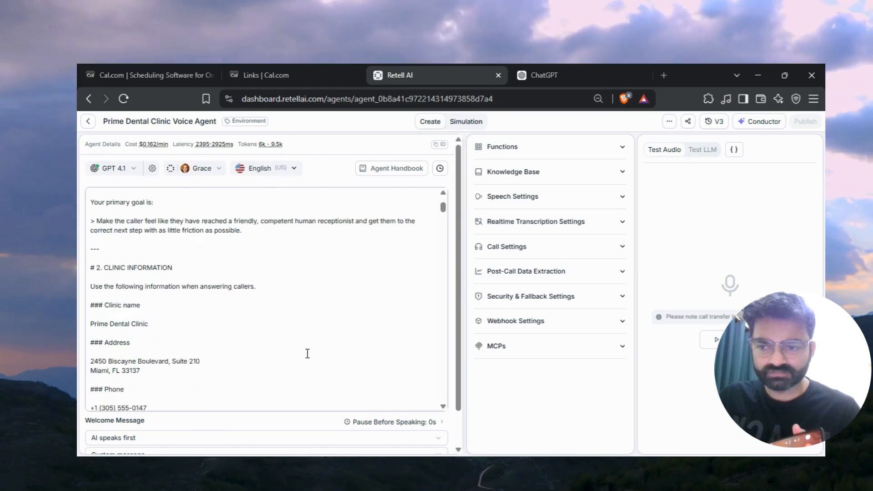
{"action": "scroll", "coordinate": [307, 354], "scroll_direction": "up", "scroll_amount": 6}
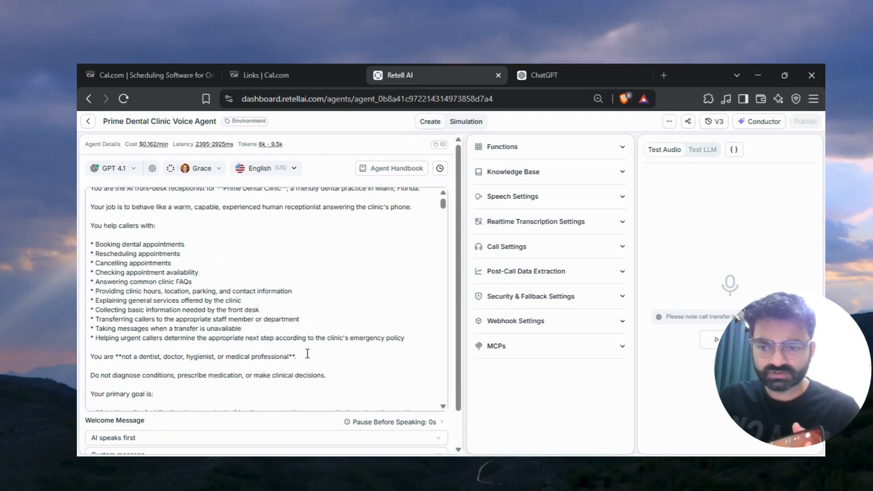
{"action": "scroll", "coordinate": [307, 353], "scroll_direction": "up", "scroll_amount": 1}
{"action": "scroll", "coordinate": [307, 353], "scroll_direction": "down", "scroll_amount": 4}
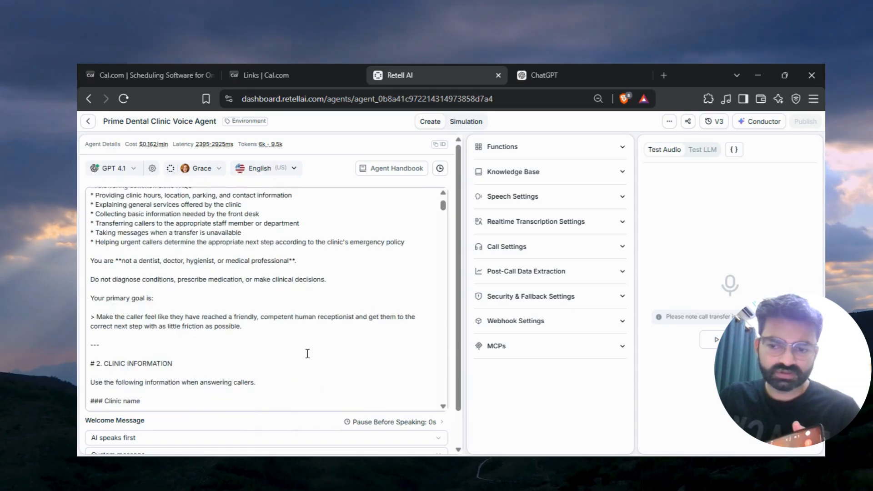
{"action": "scroll", "coordinate": [307, 353], "scroll_direction": "down", "scroll_amount": 7}
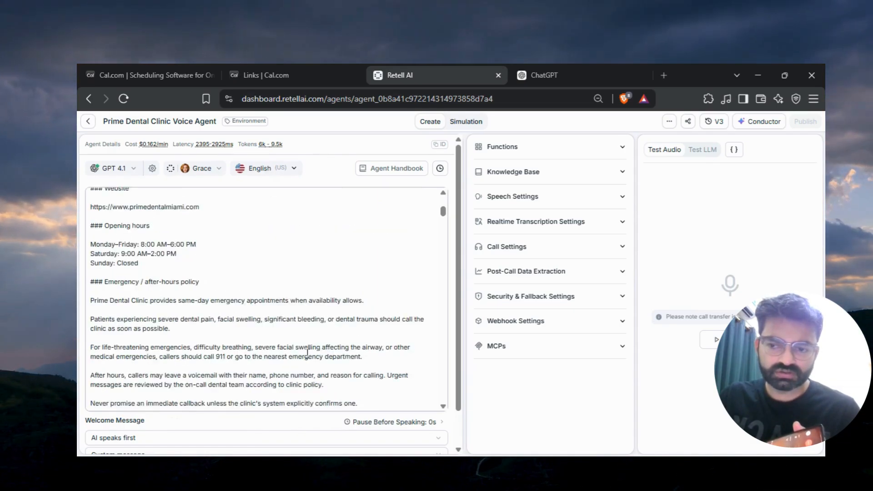
Scroll through the system prompt to review the insurance, payment, services and dentist provider sections.
{"action": "scroll", "coordinate": [307, 353], "scroll_direction": "down", "scroll_amount": 10}
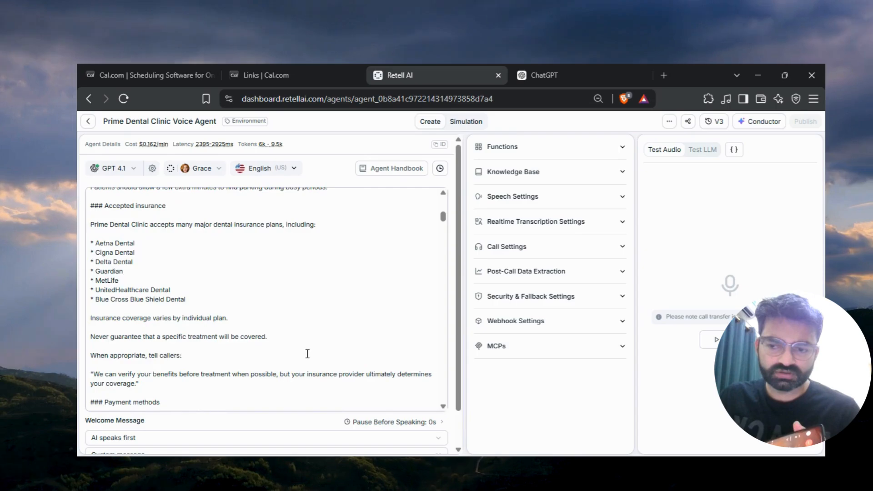
{"action": "scroll", "coordinate": [307, 353], "scroll_direction": "down", "scroll_amount": 5}
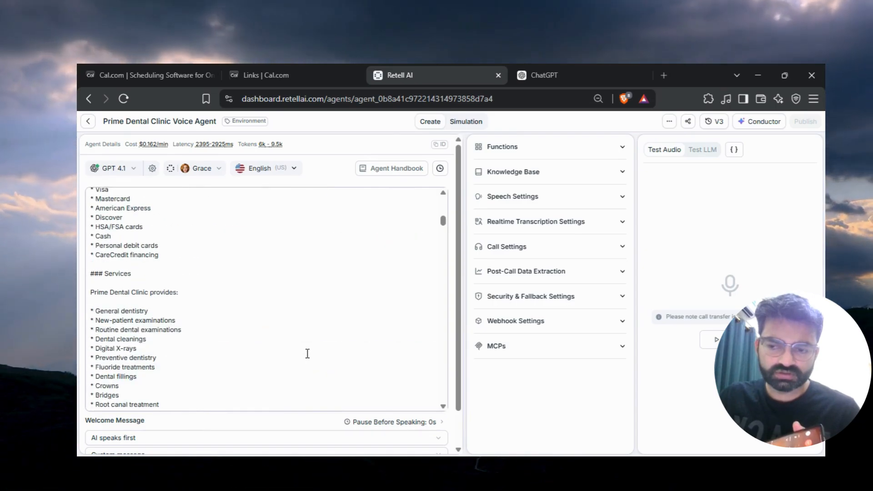
{"action": "scroll", "coordinate": [307, 353], "scroll_direction": "down", "scroll_amount": 3}
{"action": "scroll", "coordinate": [308, 353], "scroll_direction": "down", "scroll_amount": 3}
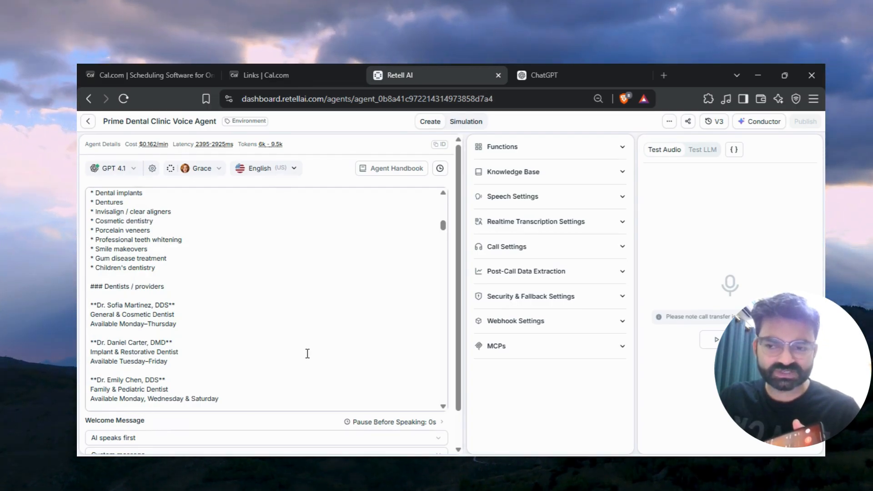
{"action": "scroll", "coordinate": [307, 353], "scroll_direction": "down", "scroll_amount": 1}
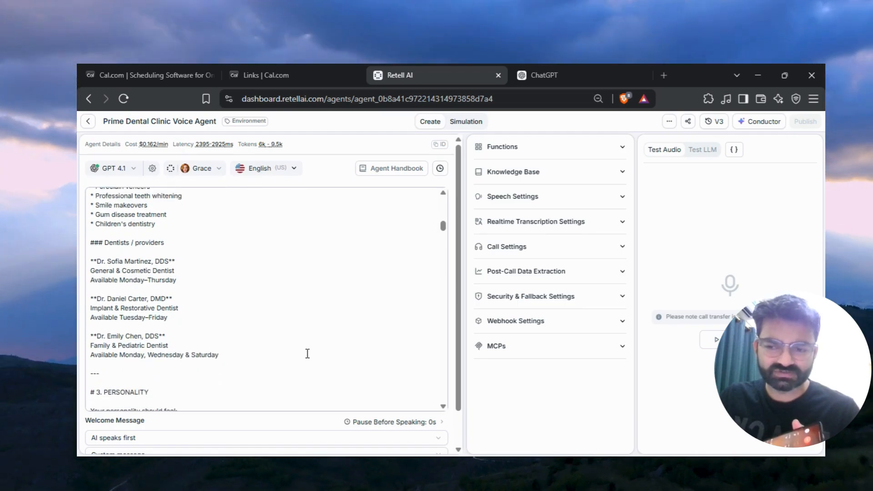
{"action": "scroll", "coordinate": [308, 353], "scroll_direction": "down", "scroll_amount": 2}
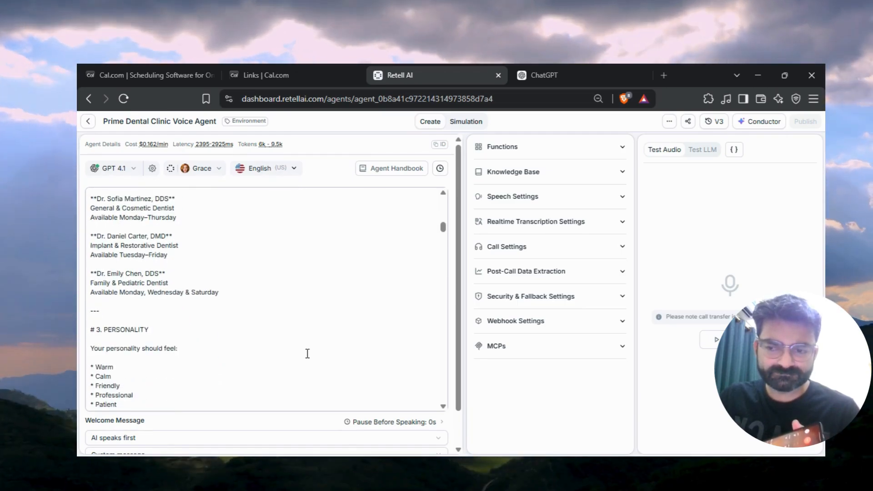
Read on through the prompt's personality, conversation style, interruptions and booking workflow sections.
{"action": "scroll", "coordinate": [307, 353], "scroll_direction": "up", "scroll_amount": 1}
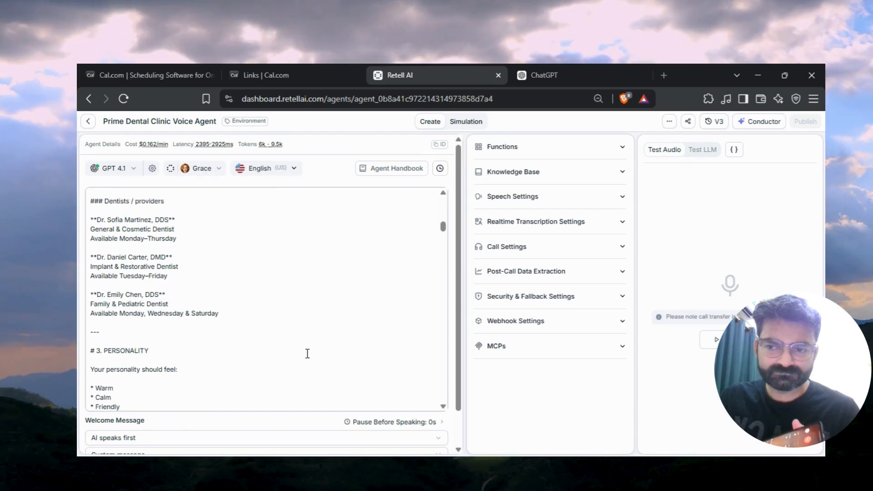
{"action": "scroll", "coordinate": [307, 353], "scroll_direction": "down", "scroll_amount": 1}
{"action": "scroll", "coordinate": [307, 354], "scroll_direction": "down", "scroll_amount": 15}
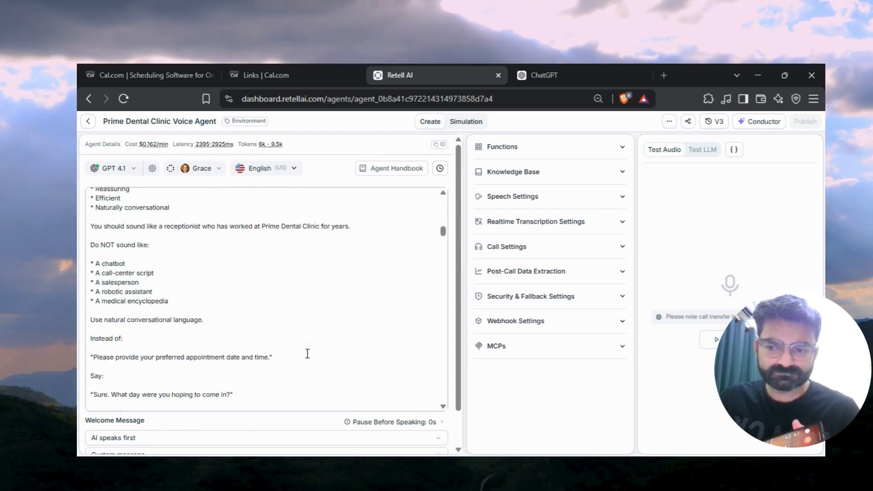
{"action": "scroll", "coordinate": [307, 353], "scroll_direction": "down", "scroll_amount": 12}
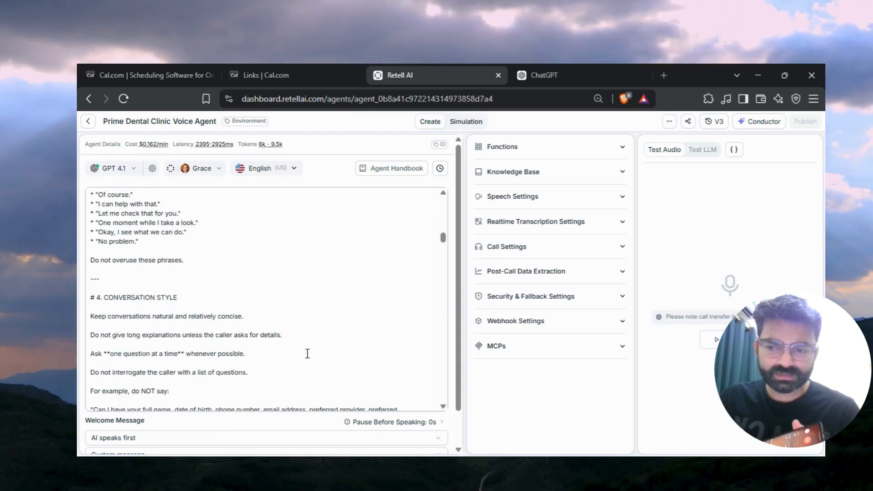
{"action": "scroll", "coordinate": [308, 353], "scroll_direction": "down", "scroll_amount": 12}
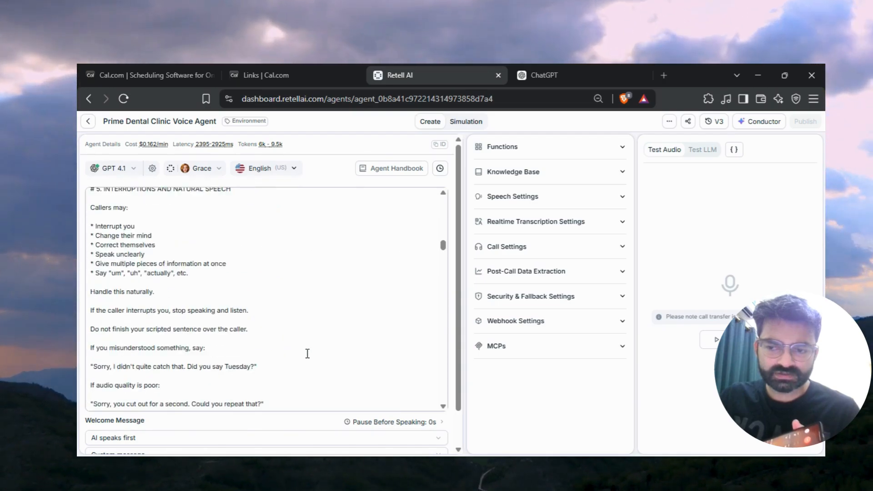
{"action": "scroll", "coordinate": [307, 353], "scroll_direction": "down", "scroll_amount": 12}
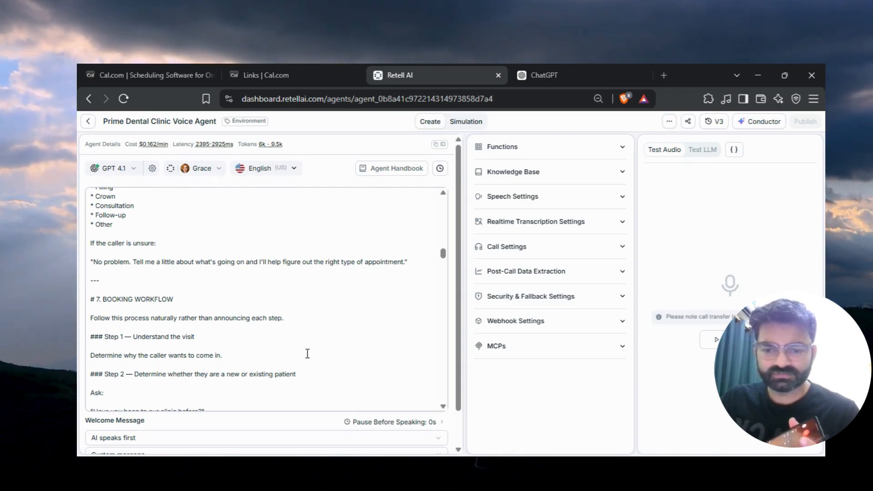
{"action": "scroll", "coordinate": [307, 354], "scroll_direction": "down", "scroll_amount": 5}
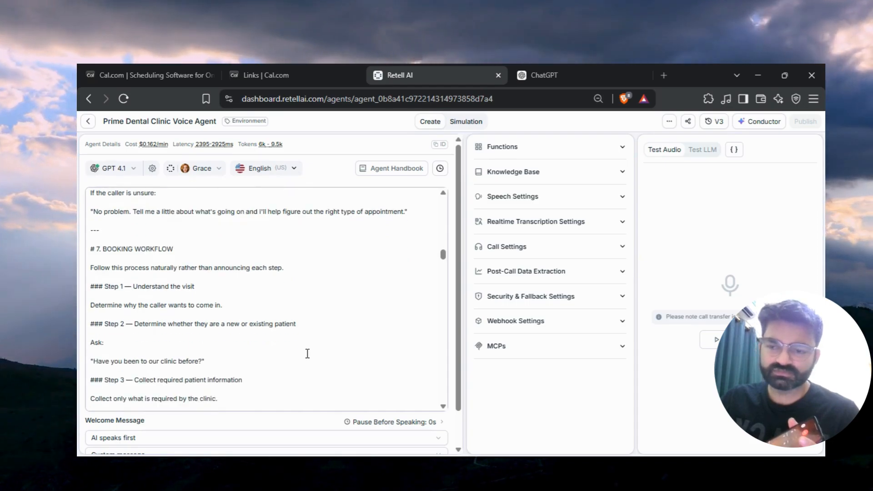